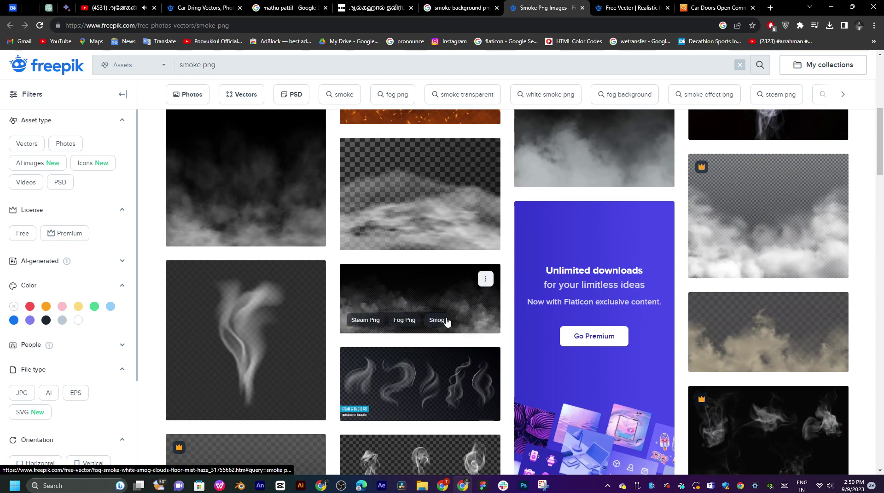
# Step: Filter the "smoke png" results to show only free photos
pyautogui.scroll(-5, 194, 285)
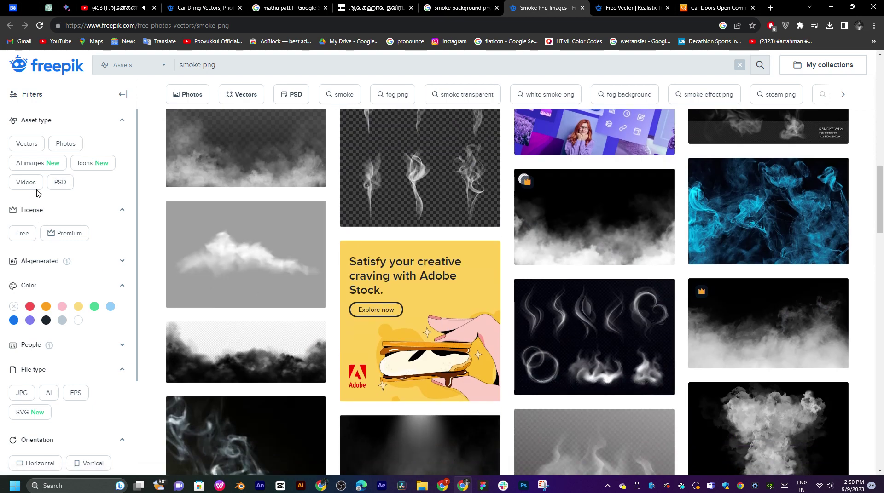
pyautogui.click(57, 145)
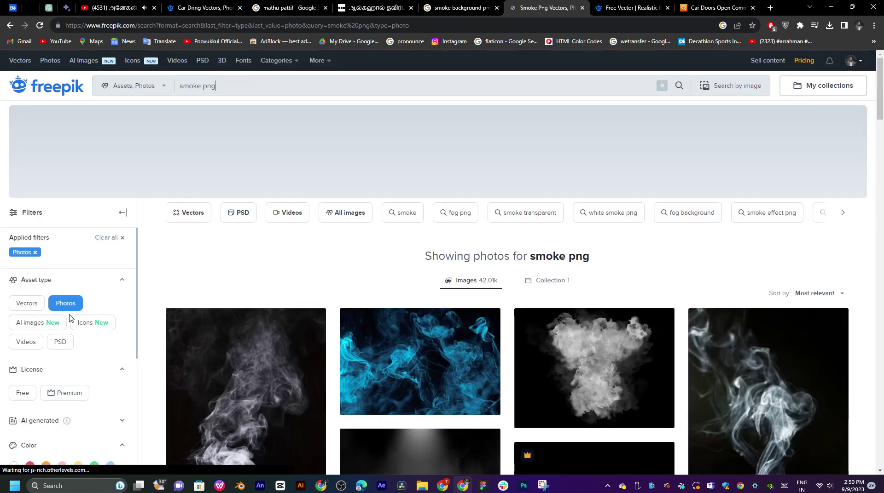
pyautogui.click(21, 394)
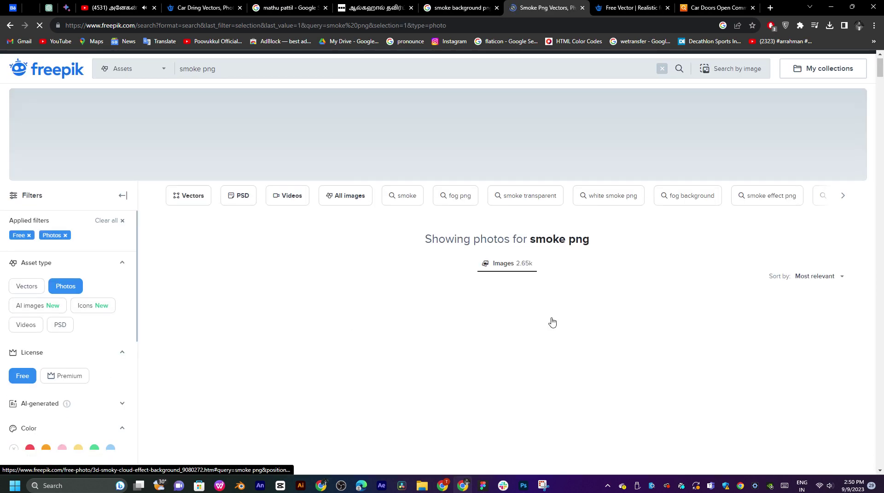
# Step: Open the dark room photo with the overhead spotlight and smoky floor in a new tab
pyautogui.scroll(-8, 552, 321)
pyautogui.scroll(-5, 555, 322)
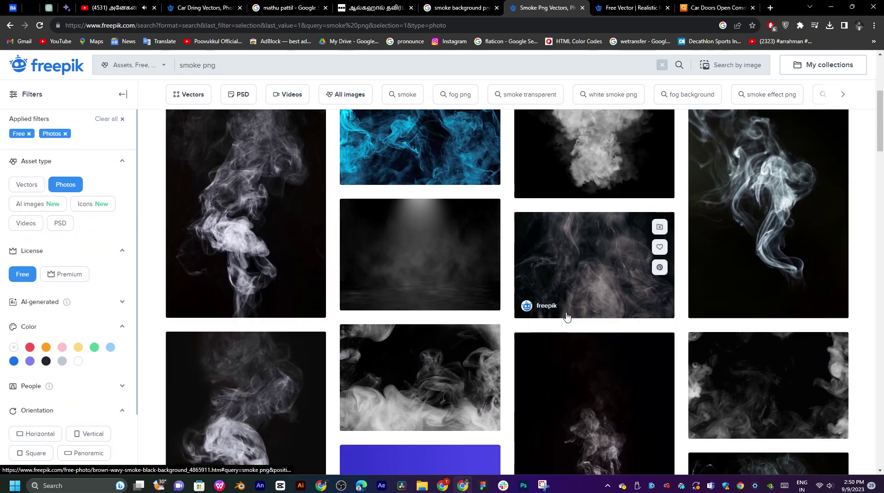
pyautogui.middleClick(431, 249)
# Step: Look through the remaining free smoke photos on the first results page and go to the second page
pyautogui.scroll(-6, 700, 280)
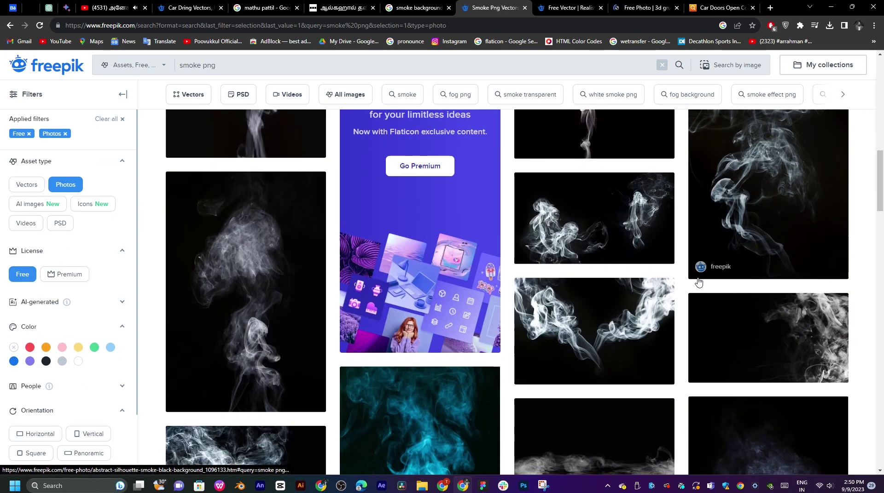
pyautogui.scroll(-7, 699, 279)
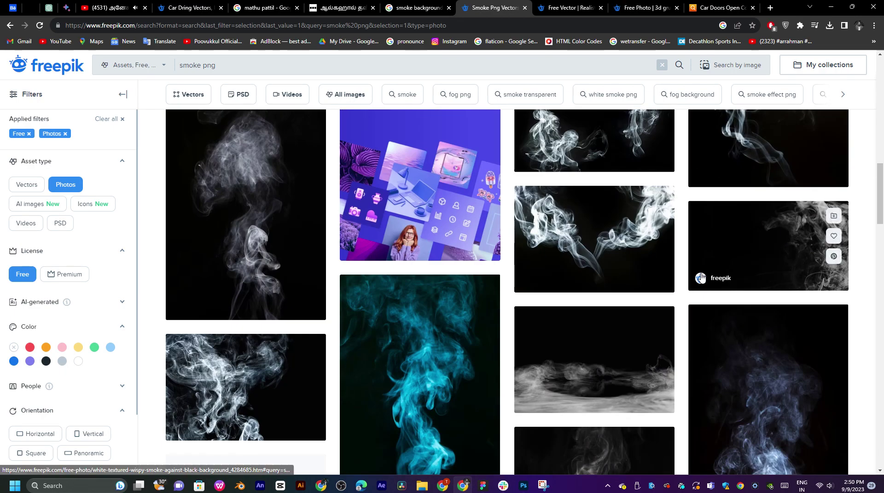
pyautogui.scroll(-1, 701, 277)
pyautogui.scroll(-6, 479, 276)
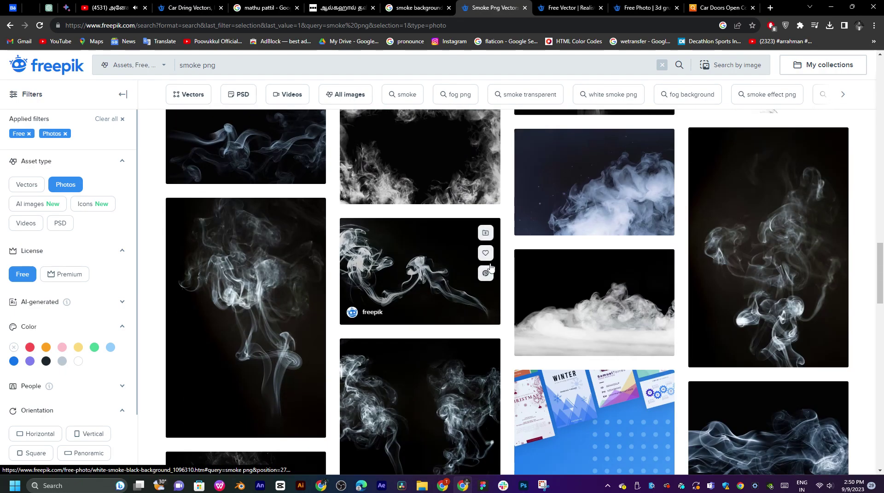
pyautogui.scroll(-8, 560, 261)
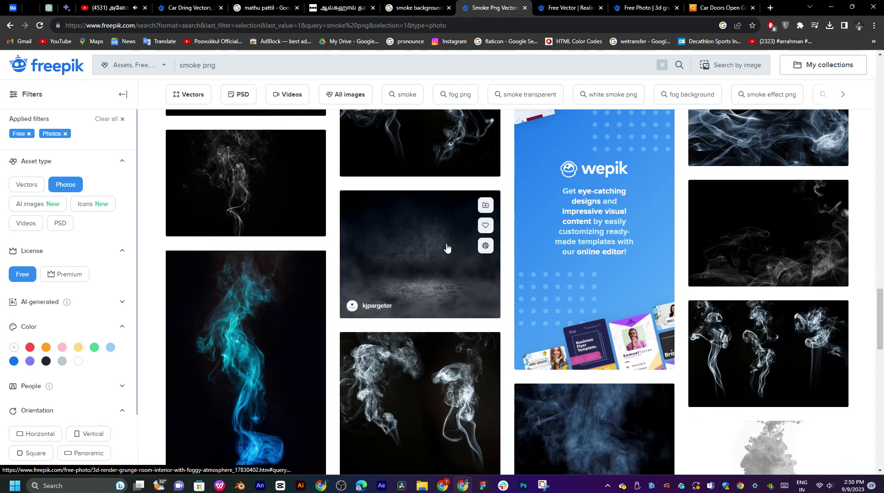
pyautogui.scroll(-7, 451, 250)
pyautogui.scroll(-6, 446, 248)
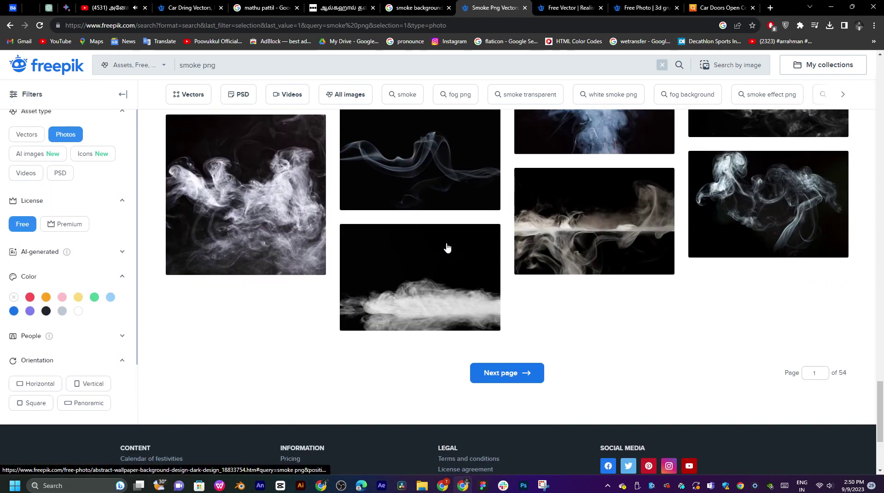
pyautogui.click(508, 377)
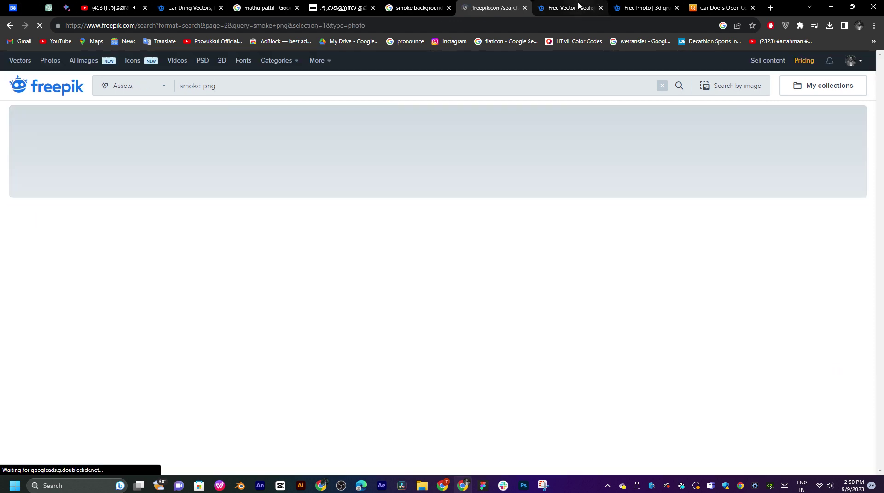
# Step: Download the spotlit grunge room photo for free and save it as a JPEG in the fils folder
pyautogui.click(568, 8)
pyautogui.click(645, 8)
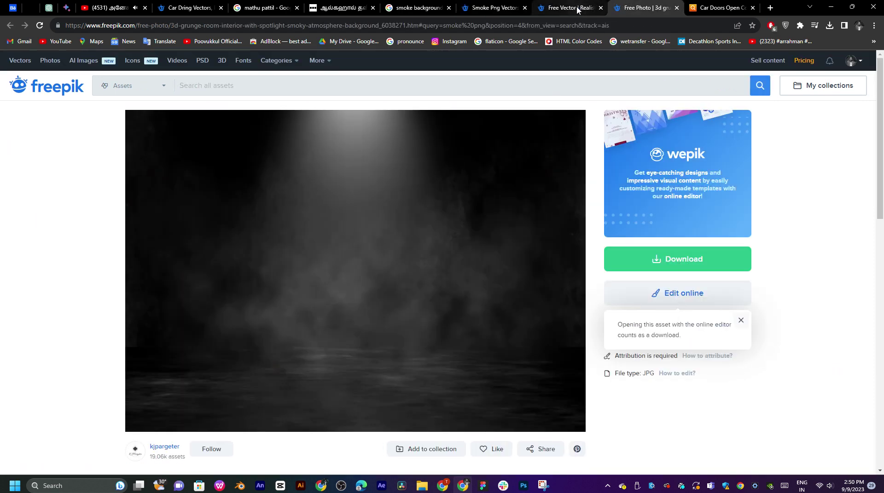
pyautogui.click(659, 267)
pyautogui.click(653, 375)
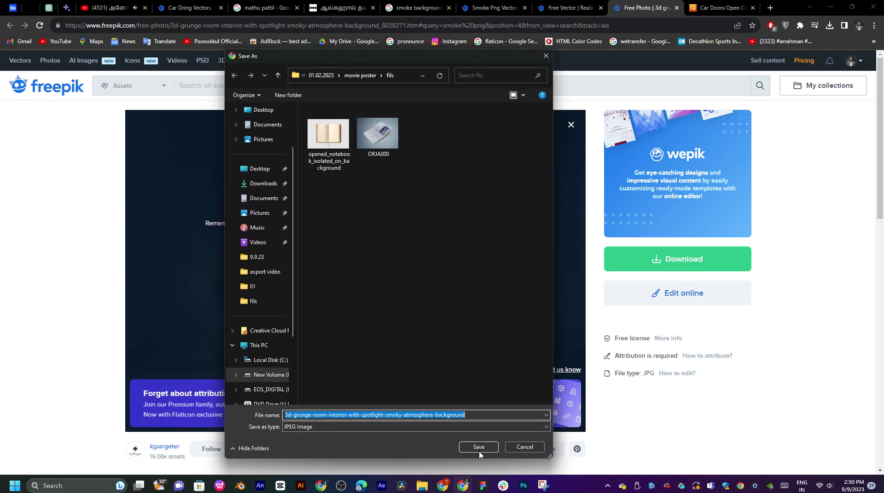
pyautogui.click(479, 447)
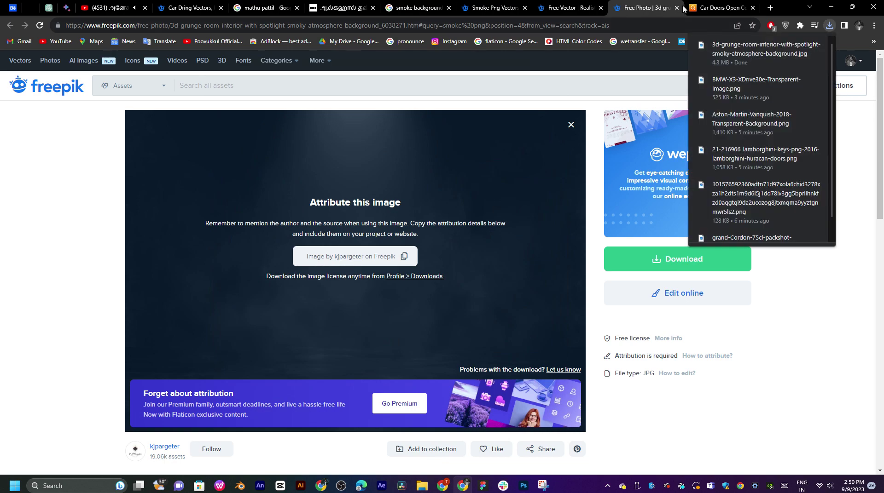
# Step: Close the grunge room and realistic fog tabs and look through the second page of smoke photos
pyautogui.click(676, 8)
pyautogui.click(676, 8)
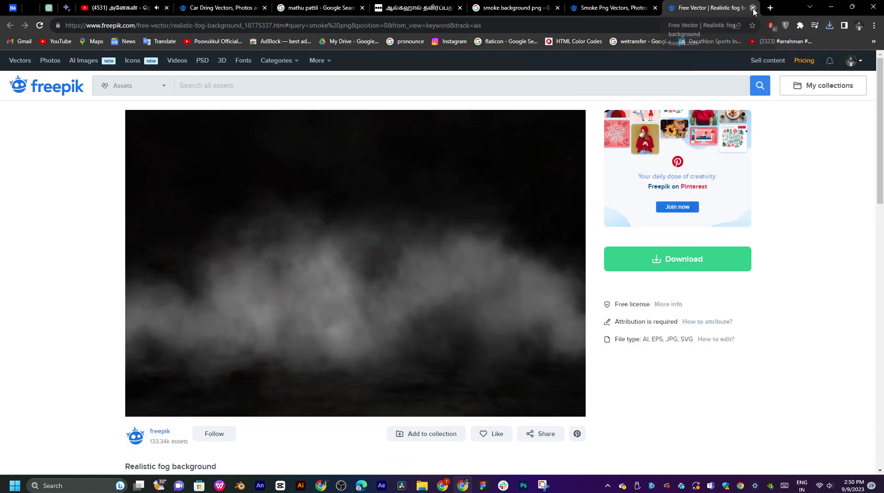
pyautogui.click(753, 8)
pyautogui.scroll(-15, 495, 283)
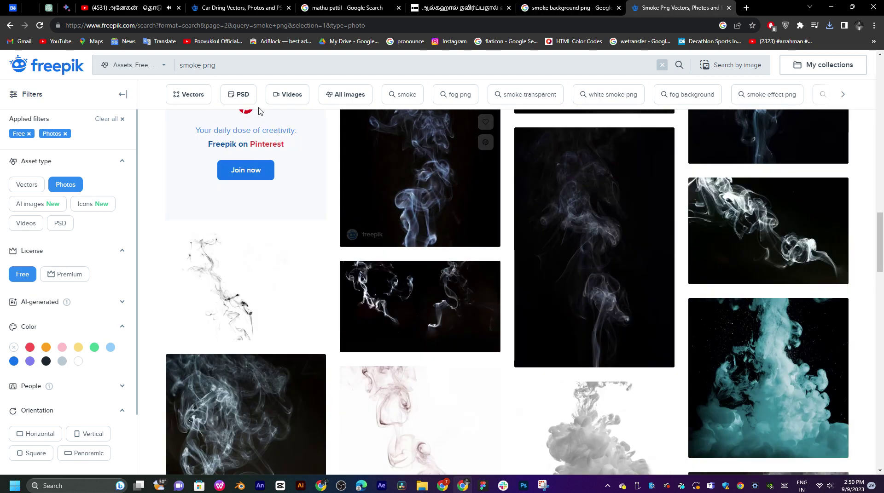
# Step: Search the free photos for the suggested term "background trend"
pyautogui.moveTo(216, 65); pyautogui.dragTo(141, 67)
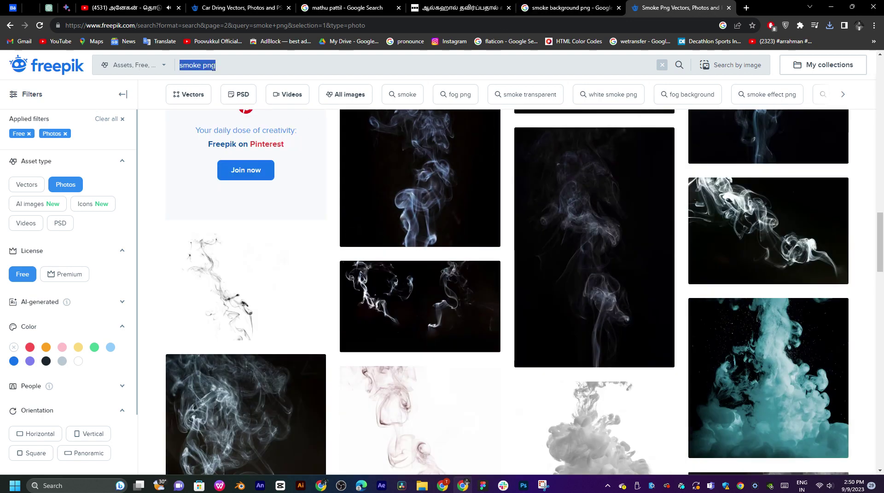
pyautogui.write('ba')
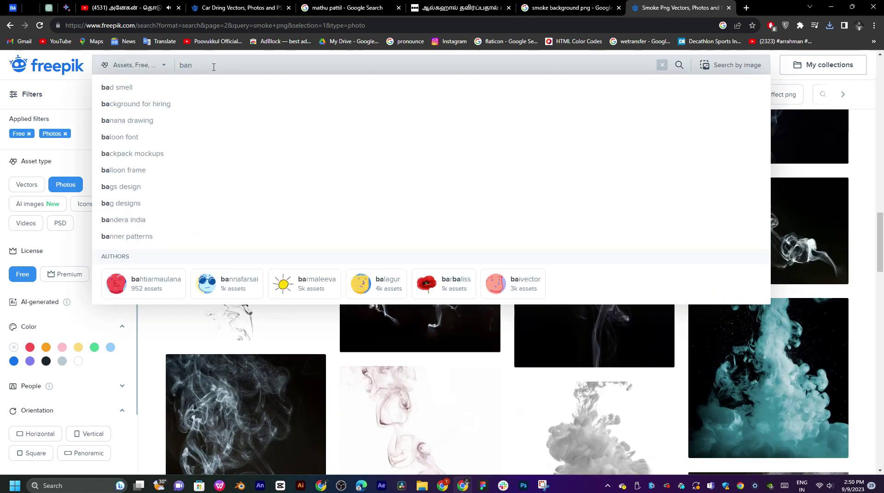
pyautogui.click(214, 68)
pyautogui.write('ack')
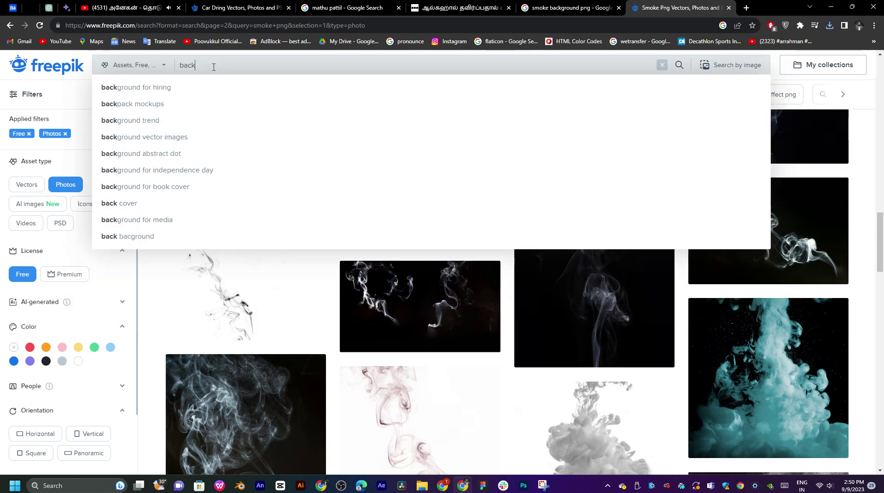
pyautogui.click(150, 122)
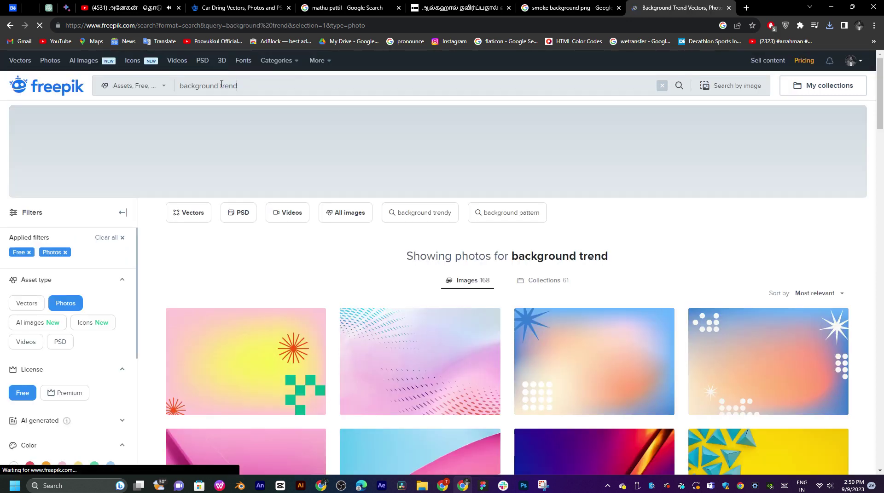
# Step: Replace "trend" in the query and search the free photos for "background mawondan"
pyautogui.moveTo(222, 86); pyautogui.dragTo(275, 90)
pyautogui.press('BackSpace')
pyautogui.press('BackSpace')
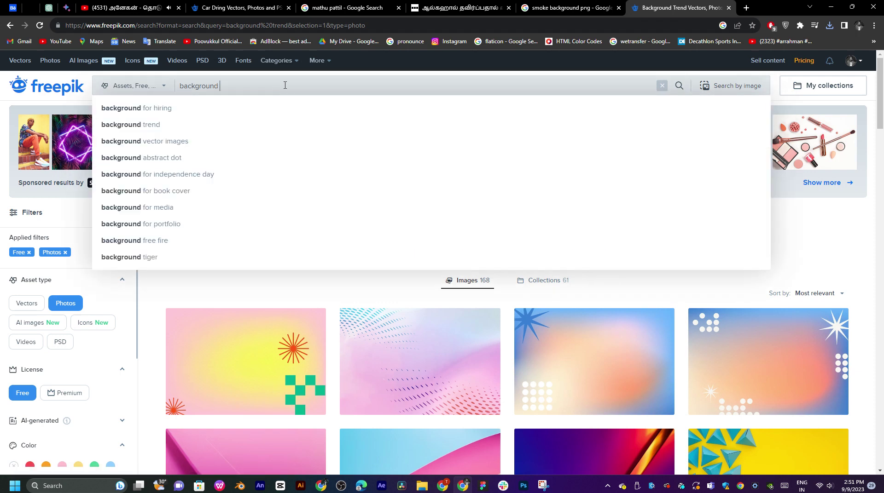
pyautogui.write('m')
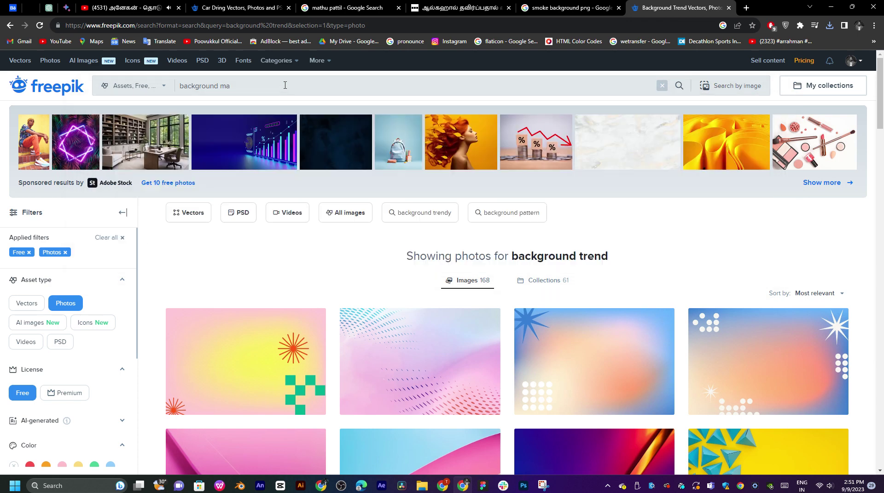
pyautogui.write('a')
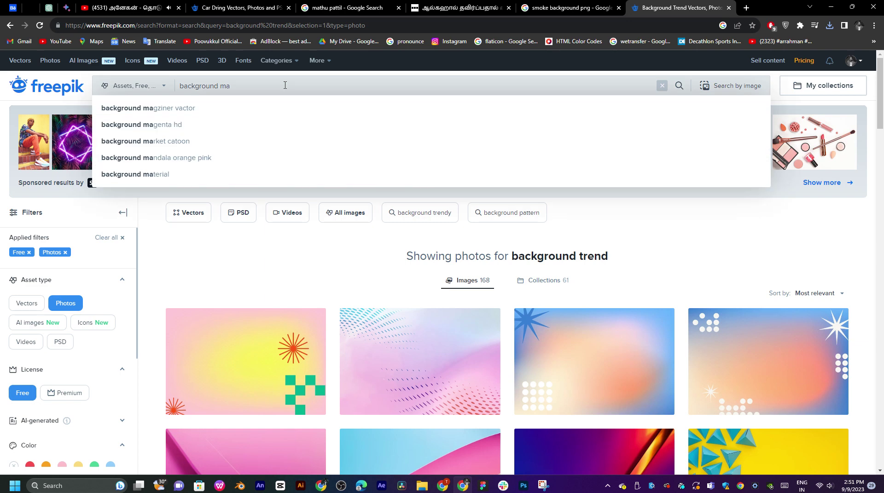
pyautogui.write('wondan')
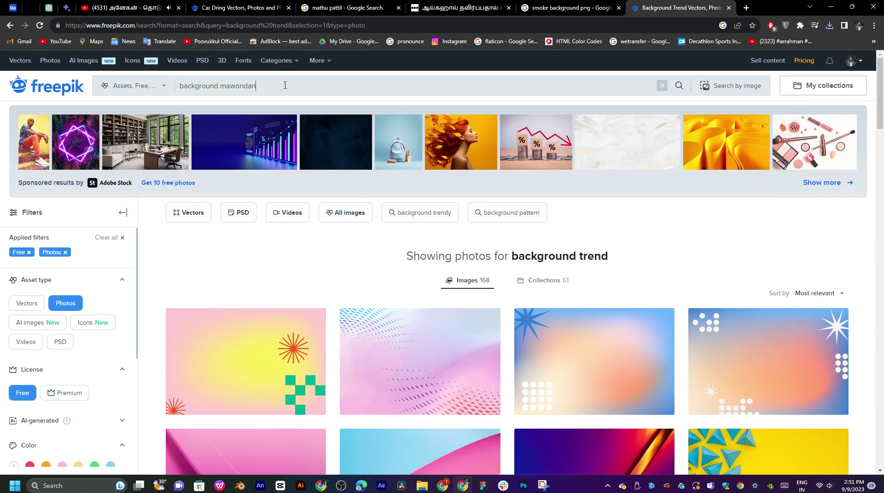
pyautogui.press('Return')
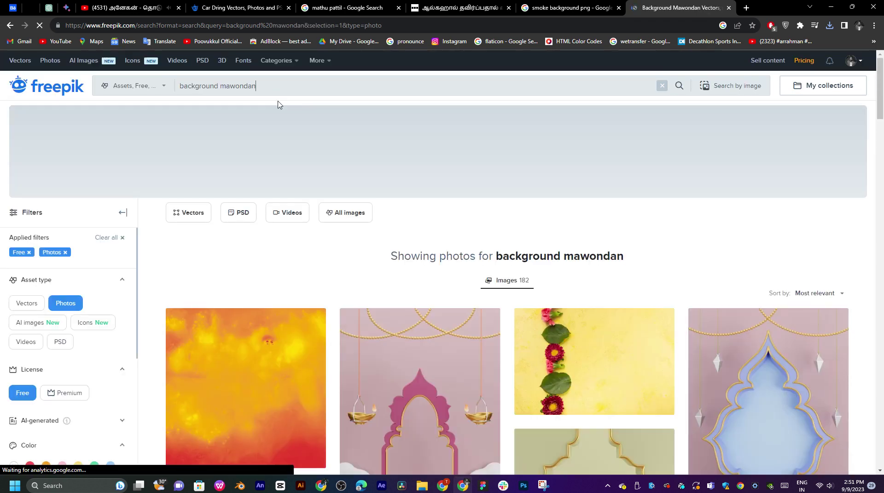
# Step: Shorten the query to "background", run the search and look through the free photos for a suitable backdrop
pyautogui.doubleClick(306, 86)
pyautogui.press('BackSpace')
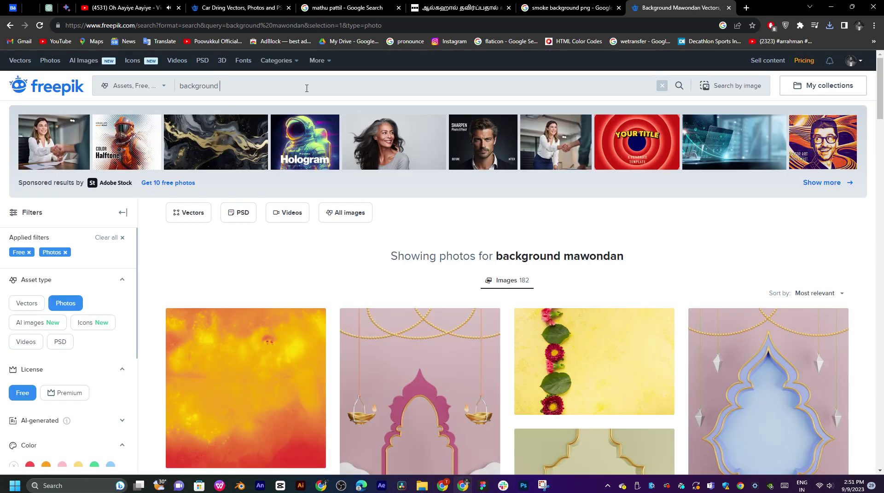
pyautogui.press('Return')
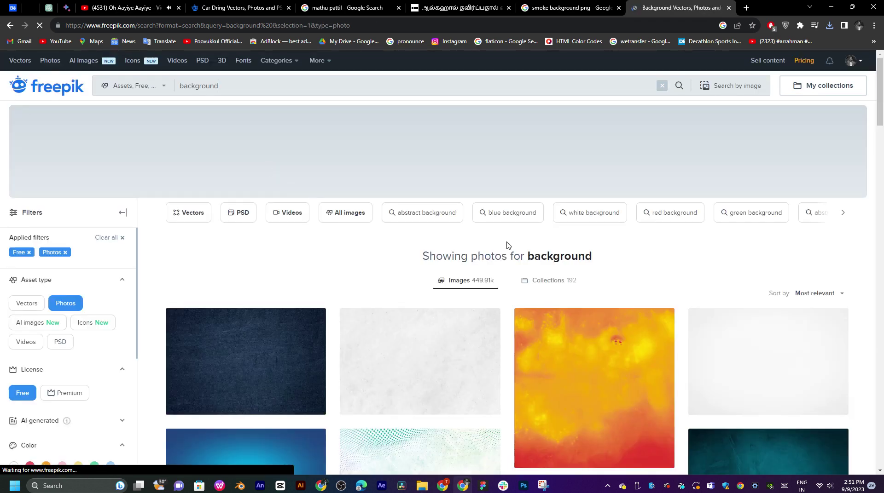
pyautogui.scroll(-5, 512, 244)
pyautogui.scroll(-5, 512, 244)
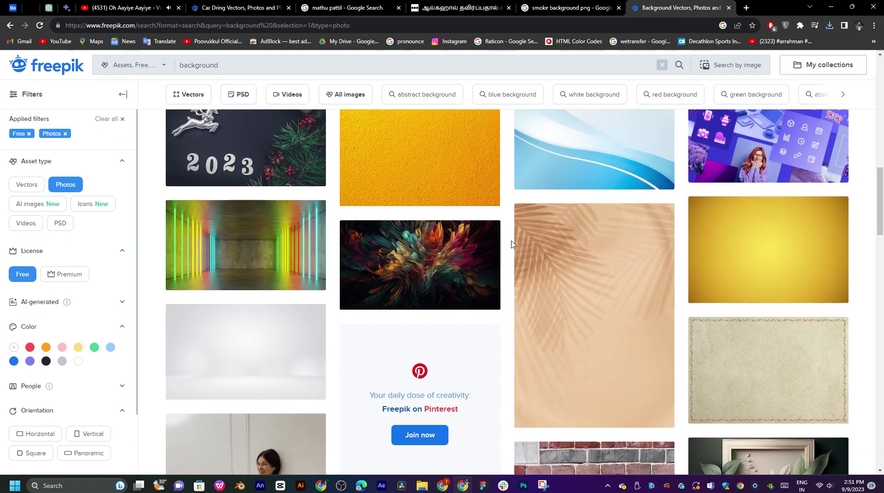
pyautogui.scroll(-5, 512, 244)
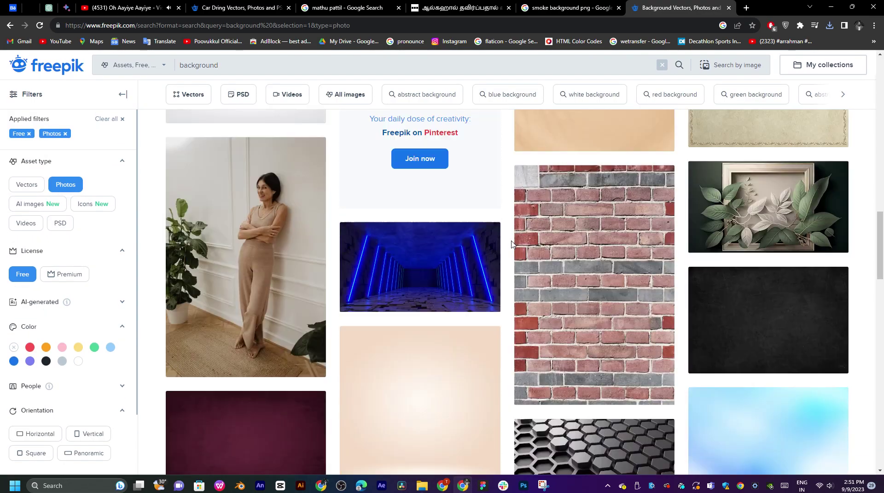
pyautogui.scroll(-10, 511, 244)
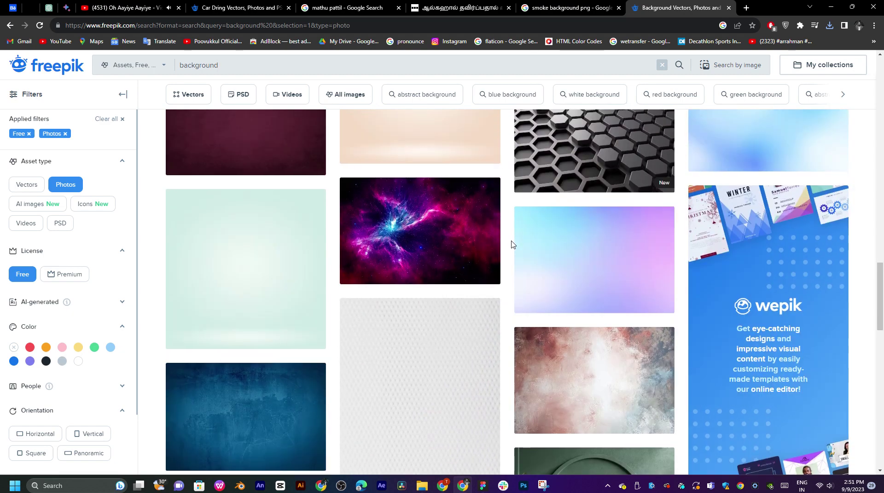
pyautogui.scroll(-1, 510, 244)
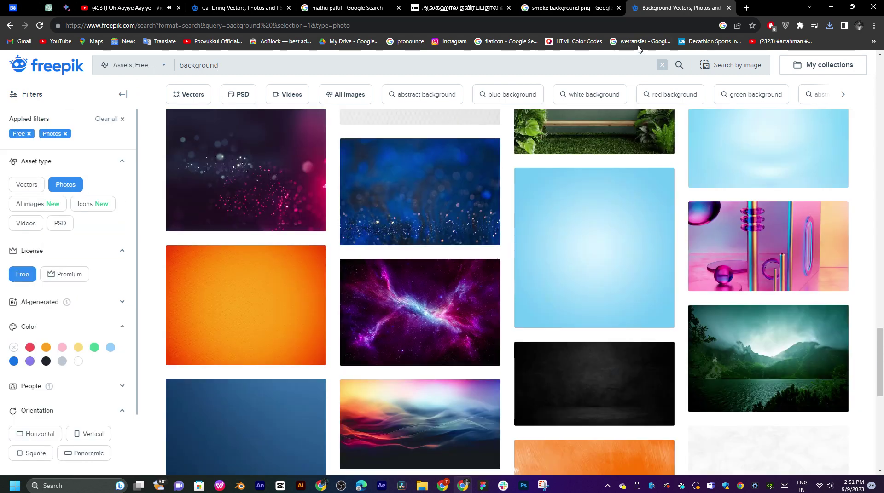
# Step: Open a new tab, return to the Google Images smoke search and search for "background" instead
pyautogui.click(744, 9)
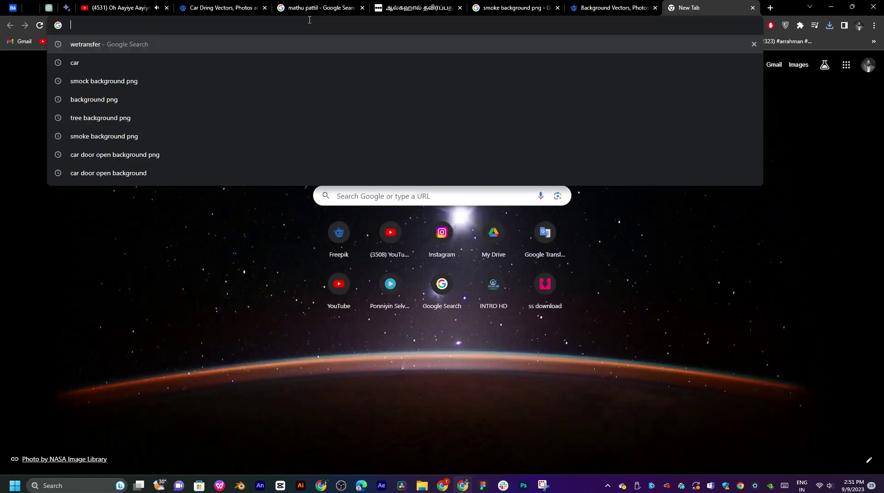
pyautogui.click(525, 6)
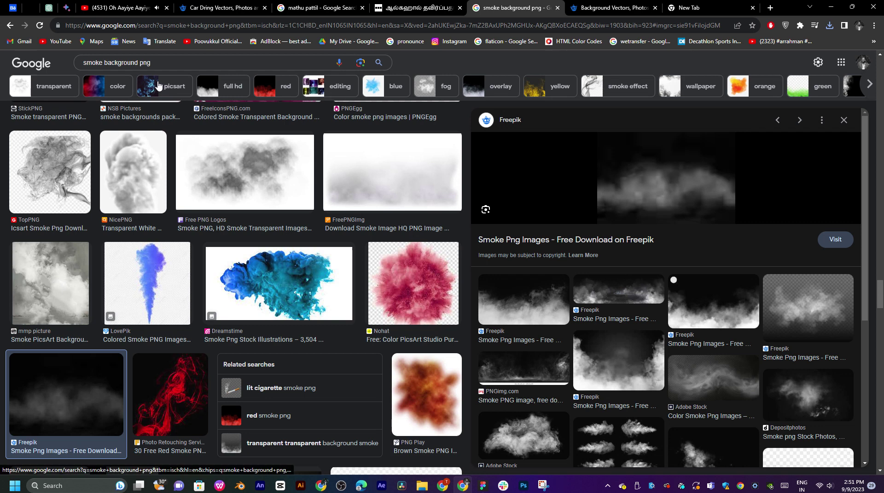
pyautogui.doubleClick(100, 64)
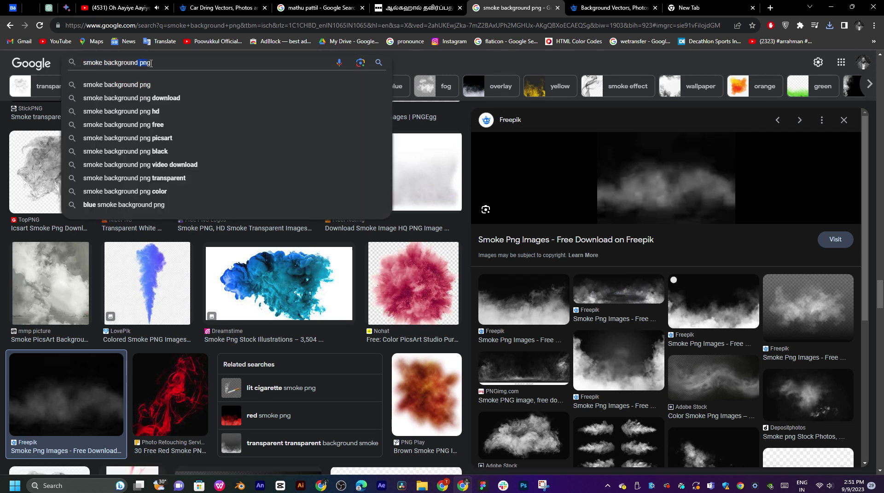
pyautogui.press('BackSpace')
pyautogui.press('BackSpace')
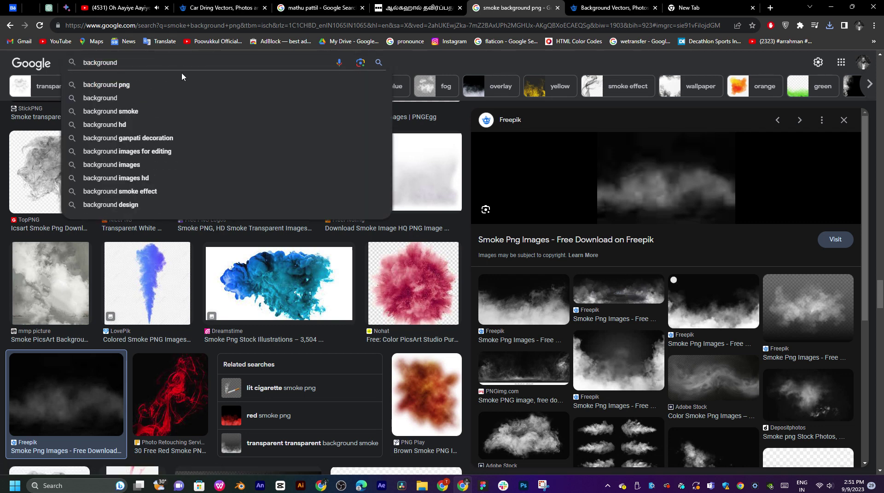
pyautogui.press('Return')
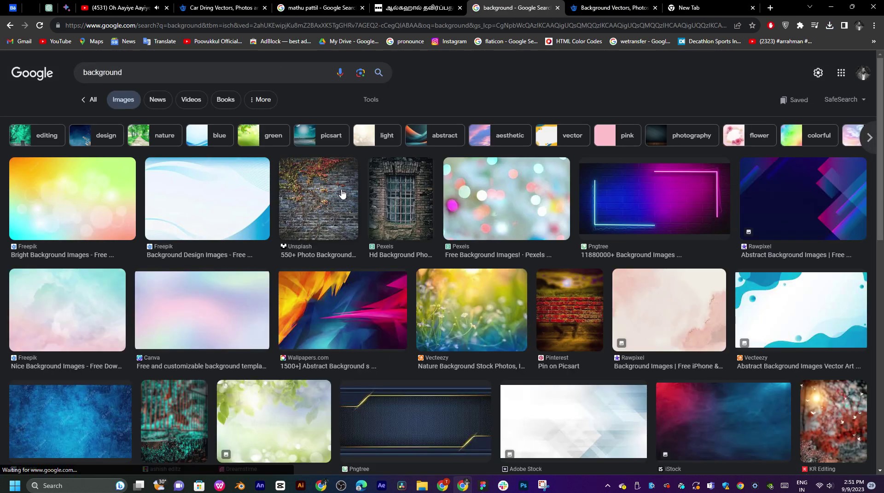
# Step: Look through the "background" image results and refine the search to "background tree"
pyautogui.scroll(-6, 512, 250)
pyautogui.scroll(-5, 512, 250)
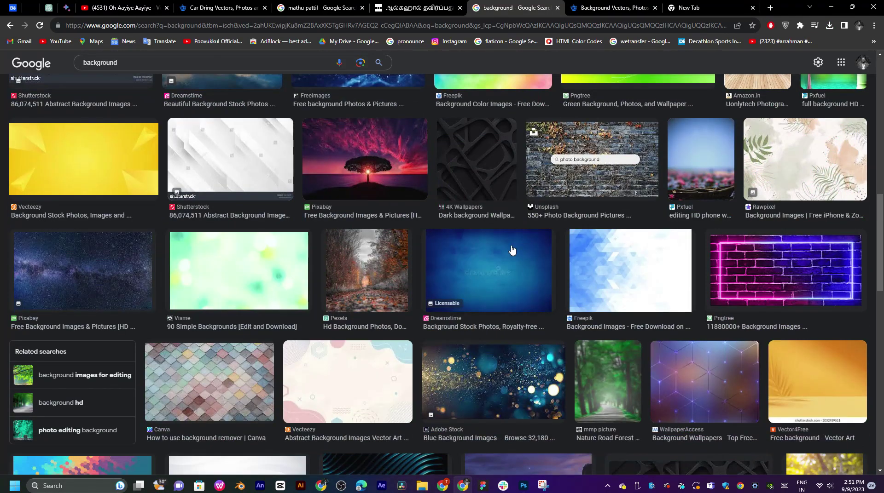
pyautogui.scroll(-5, 509, 250)
pyautogui.click(140, 65)
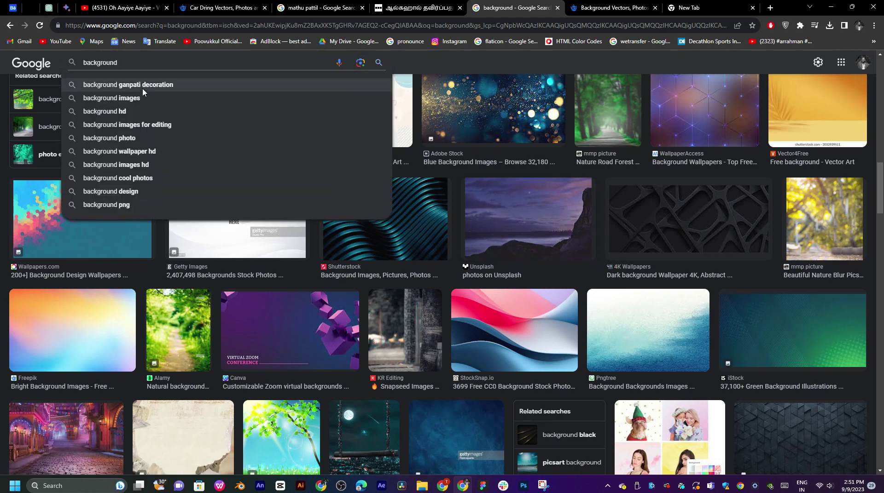
pyautogui.write('tr')
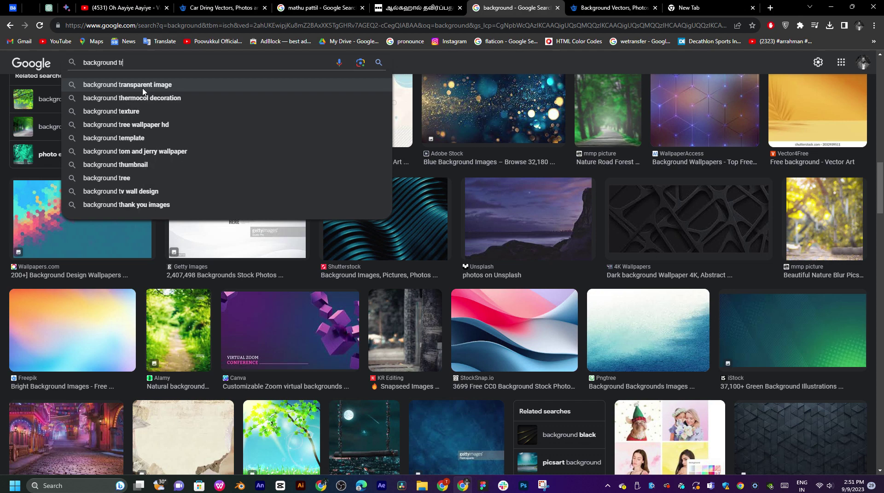
pyautogui.write('e')
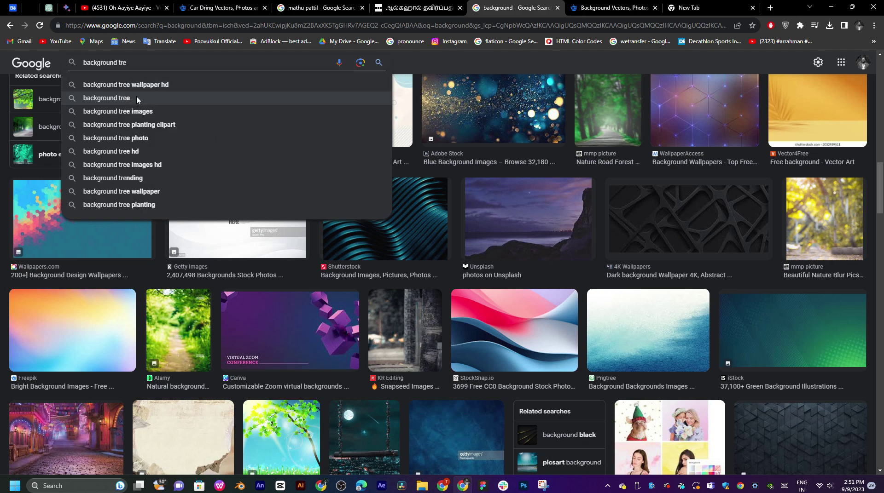
pyautogui.click(137, 98)
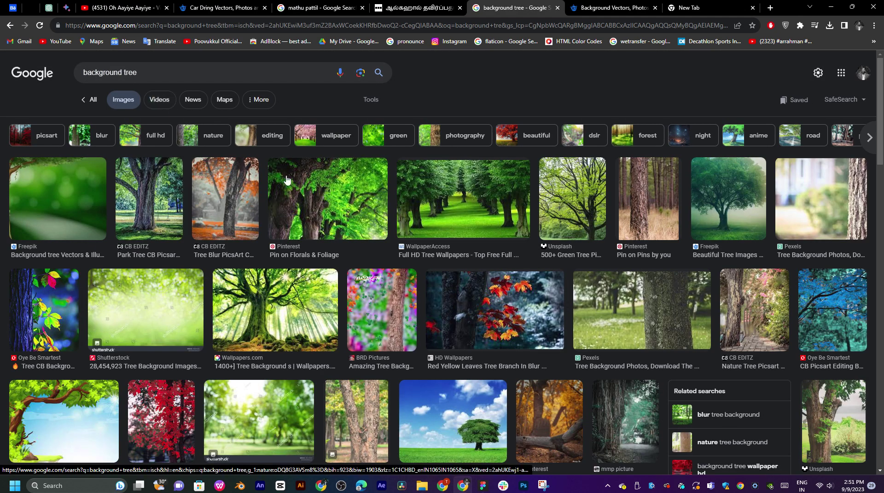
# Step: Look through the "background tree" image results for a dark backdrop suited to the movie poster
pyautogui.scroll(-7, 357, 262)
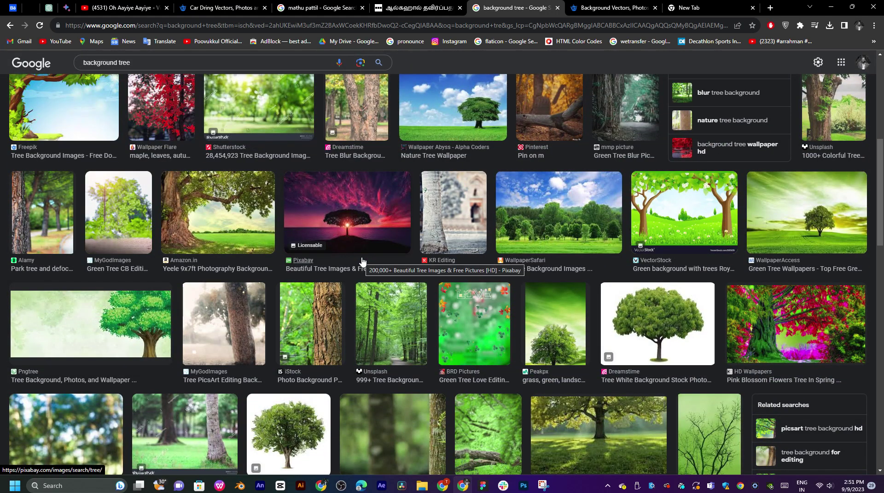
pyautogui.scroll(-6, 362, 261)
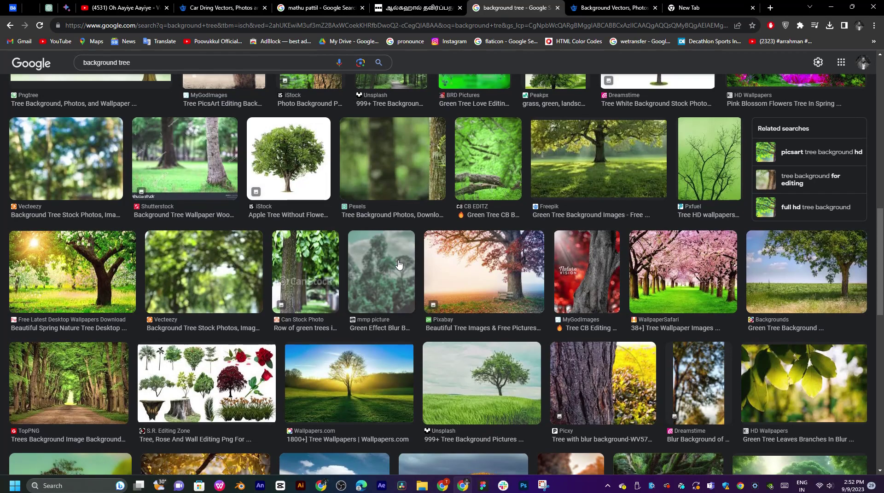
pyautogui.scroll(-7, 398, 263)
pyautogui.scroll(-6, 399, 263)
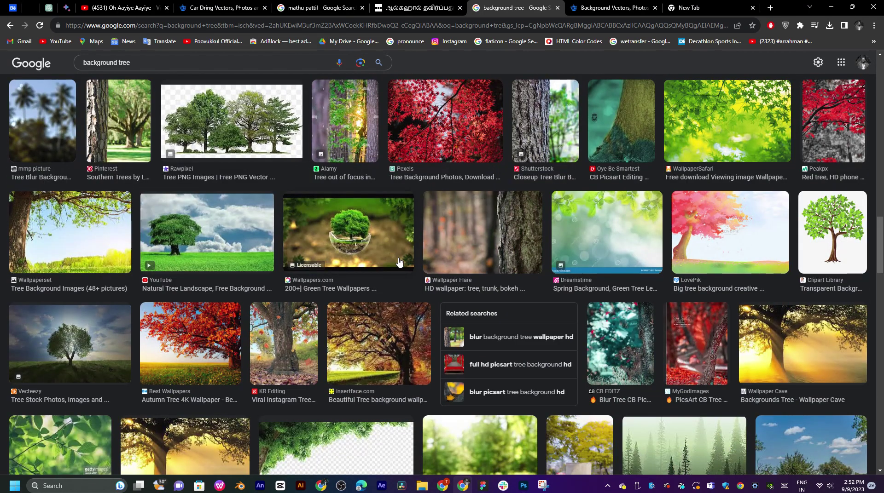
pyautogui.scroll(-5, 399, 262)
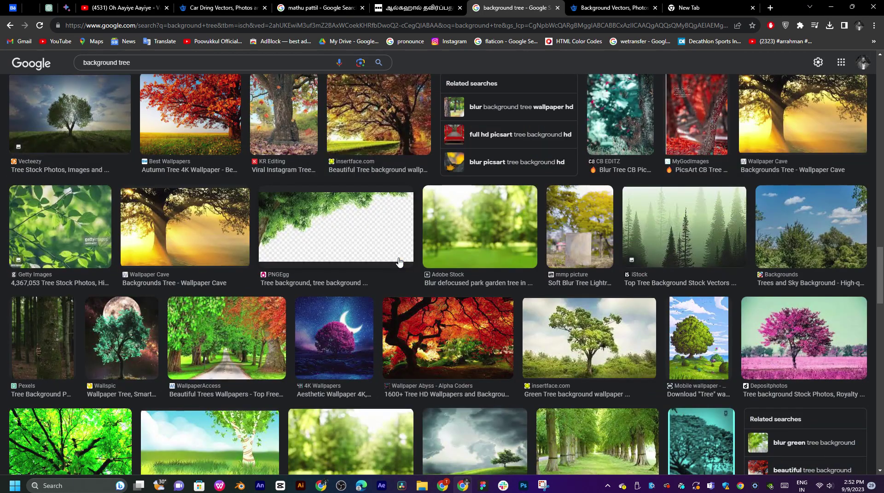
pyautogui.scroll(-6, 399, 262)
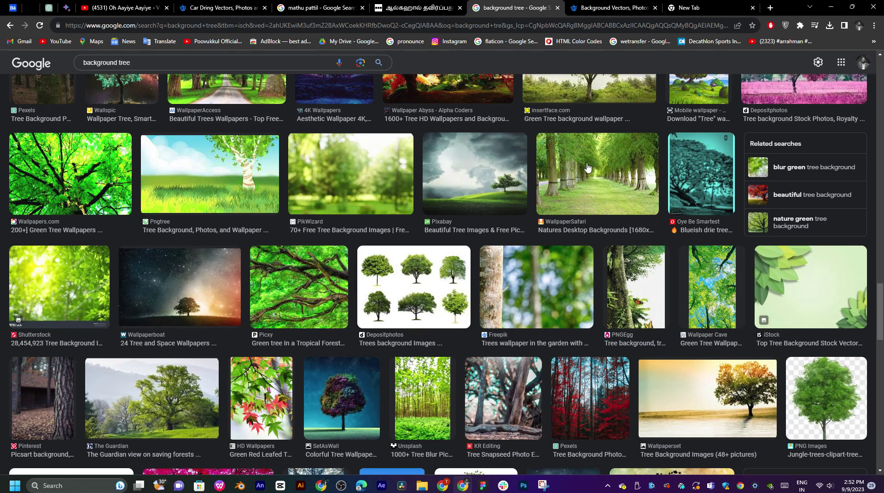
pyautogui.scroll(-6, 586, 167)
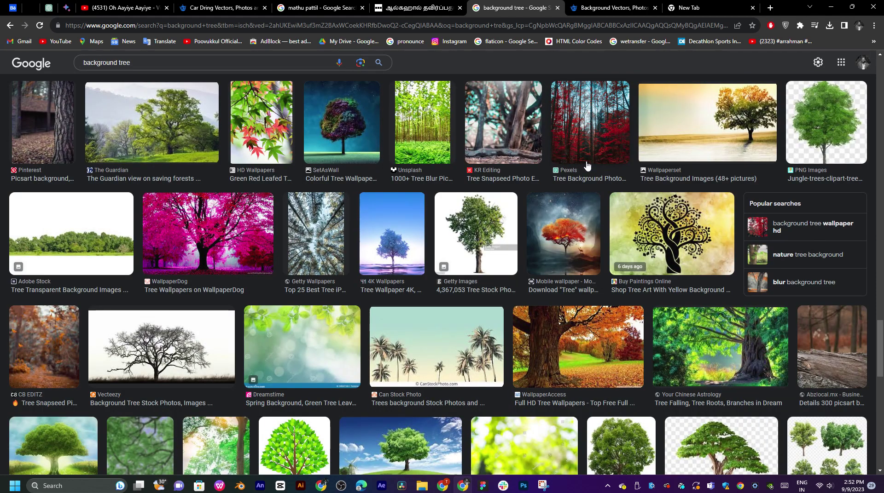
pyautogui.scroll(-8, 138, 64)
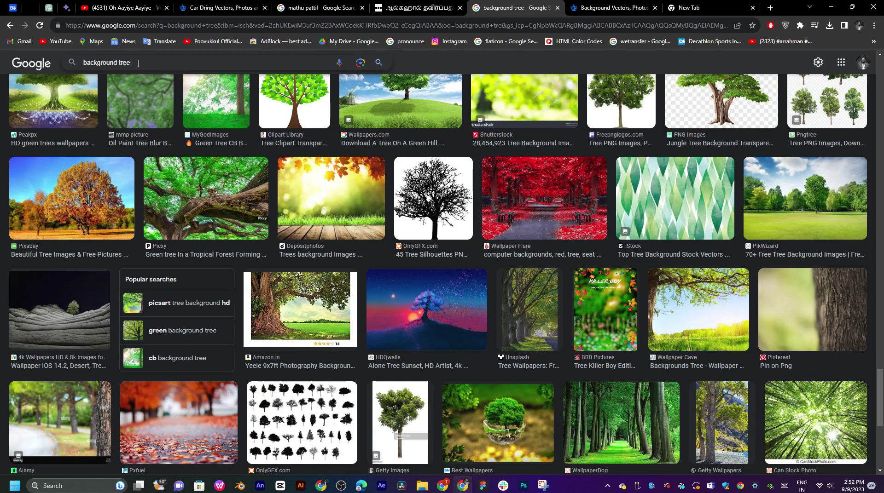
# Step: Extend the image query to "background tree inght" and run the search for night tree backgrounds
pyautogui.click(138, 63)
pyautogui.write('ingh')
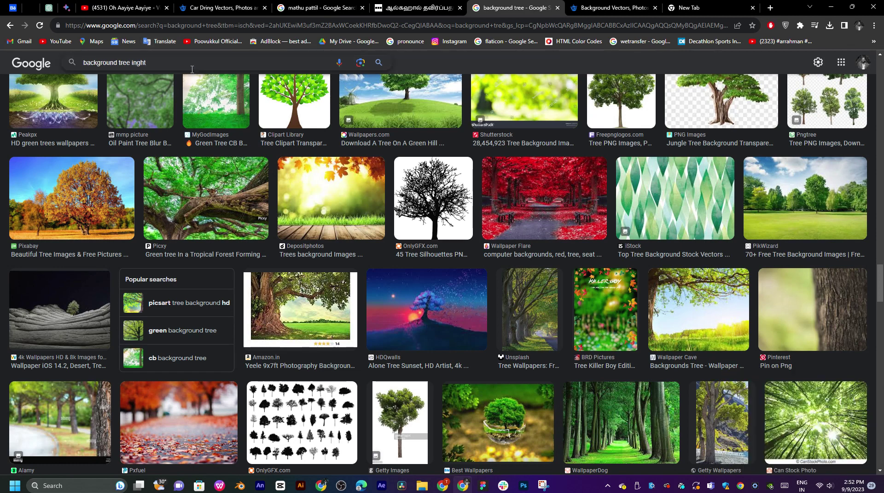
pyautogui.write('t')
pyautogui.press('Return')
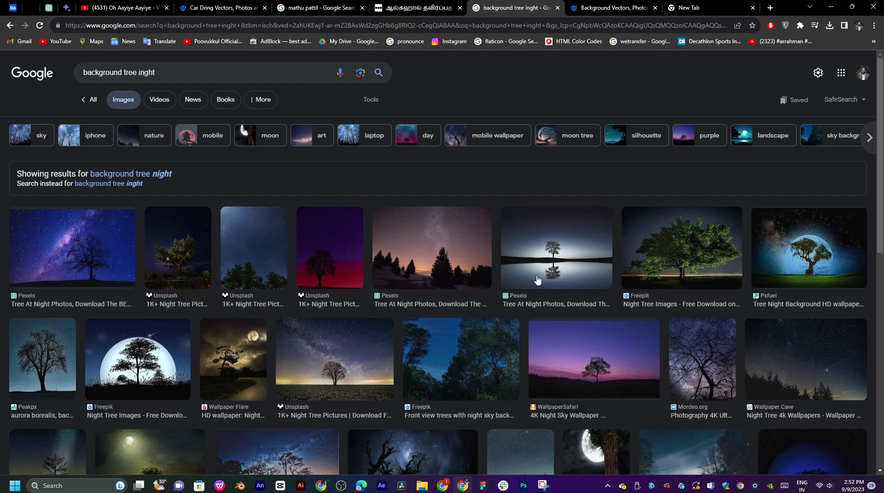
# Step: Preview the Freepik tree silhouette against the full moon, open its source page and return to the image results
pyautogui.scroll(-5, 510, 286)
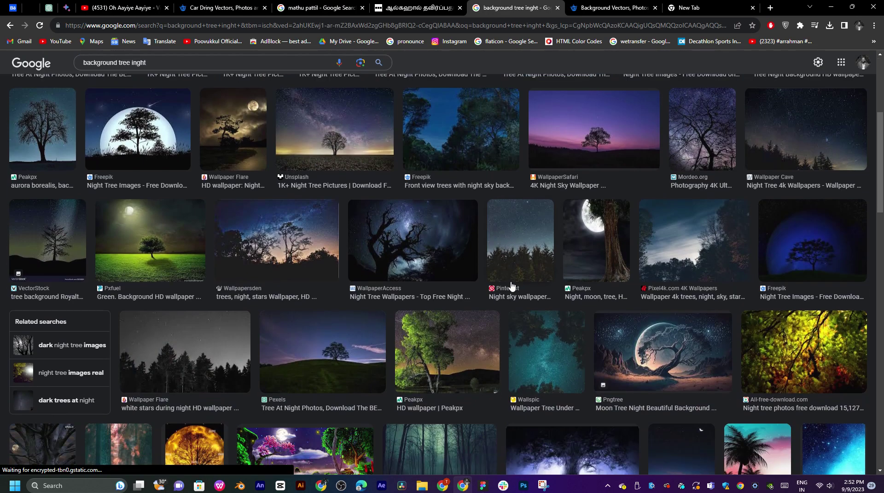
pyautogui.click(174, 147)
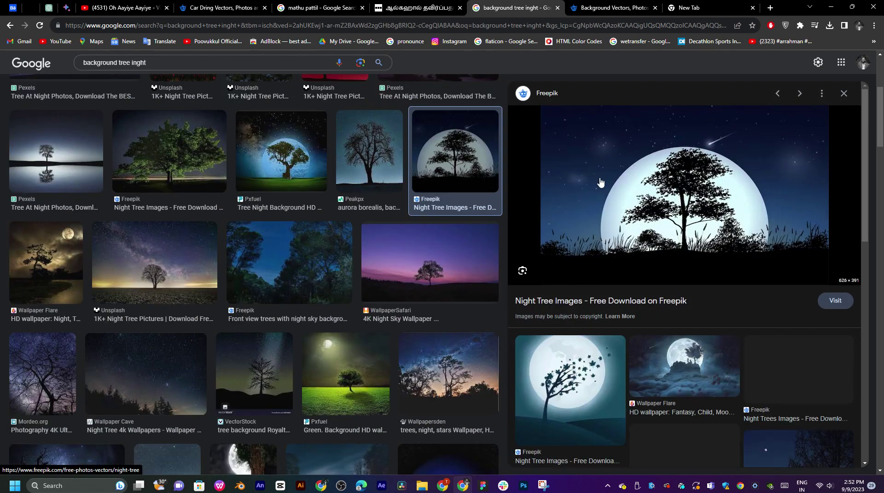
pyautogui.click(672, 191)
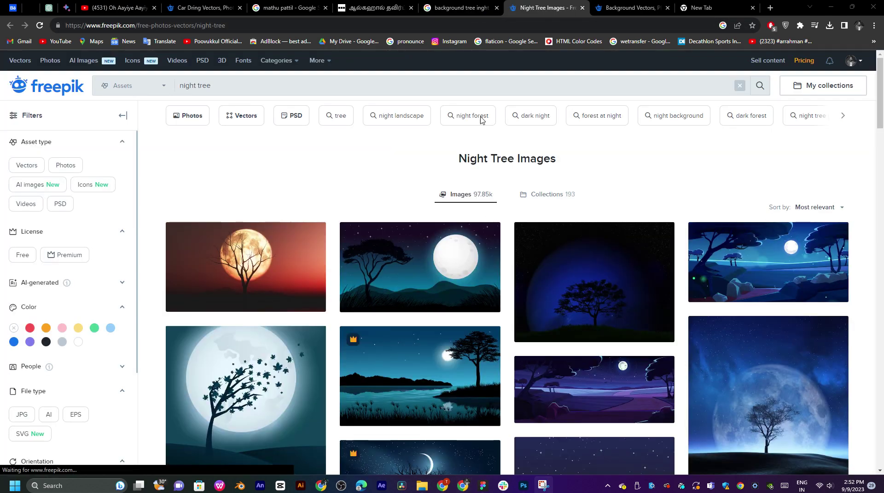
pyautogui.click(493, 12)
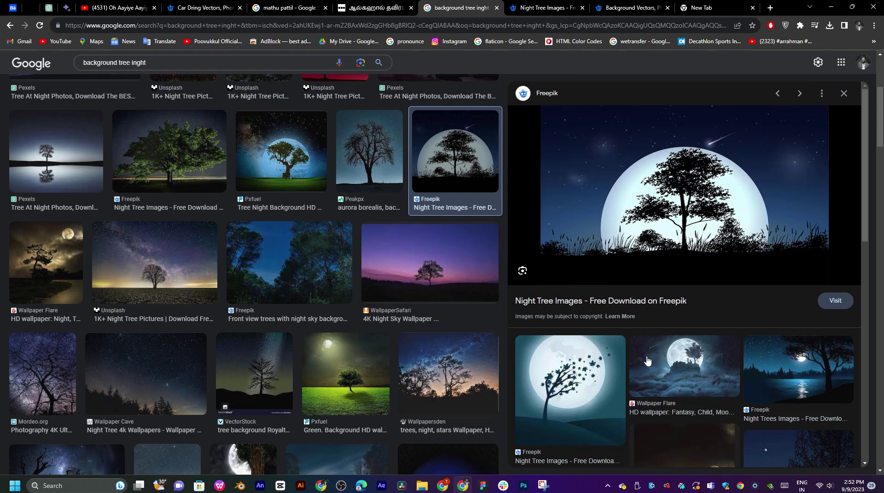
# Step: Open the two Wallpaper Flare moonlit night images from the preview's related images in separate background tabs
pyautogui.scroll(-5, 648, 361)
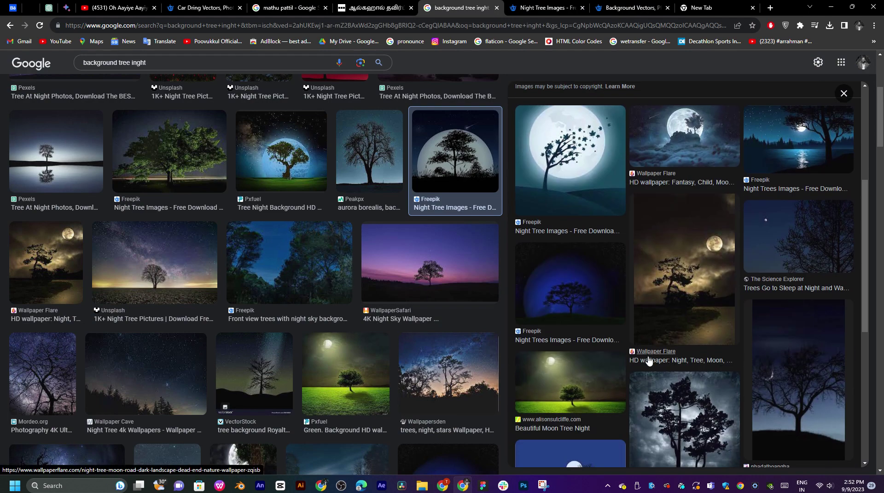
pyautogui.middleClick(663, 313)
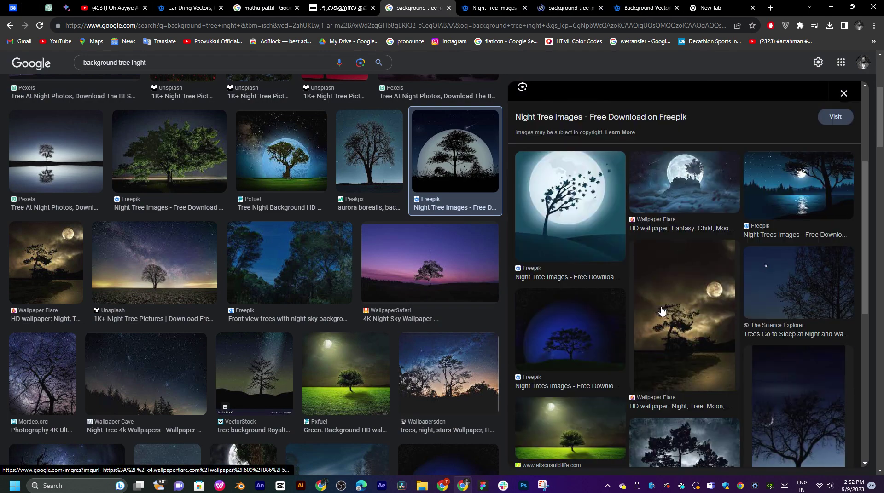
pyautogui.scroll(-3, 677, 311)
pyautogui.scroll(2, 711, 217)
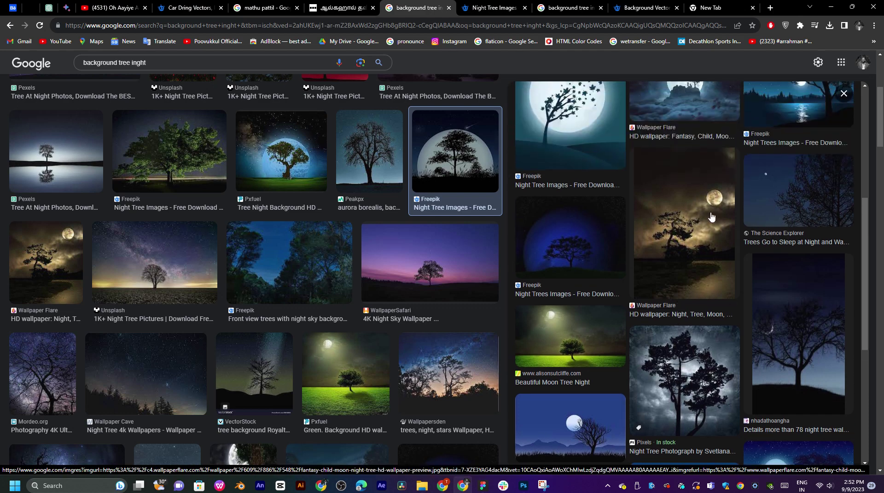
pyautogui.middleClick(708, 223)
pyautogui.scroll(-3, 713, 244)
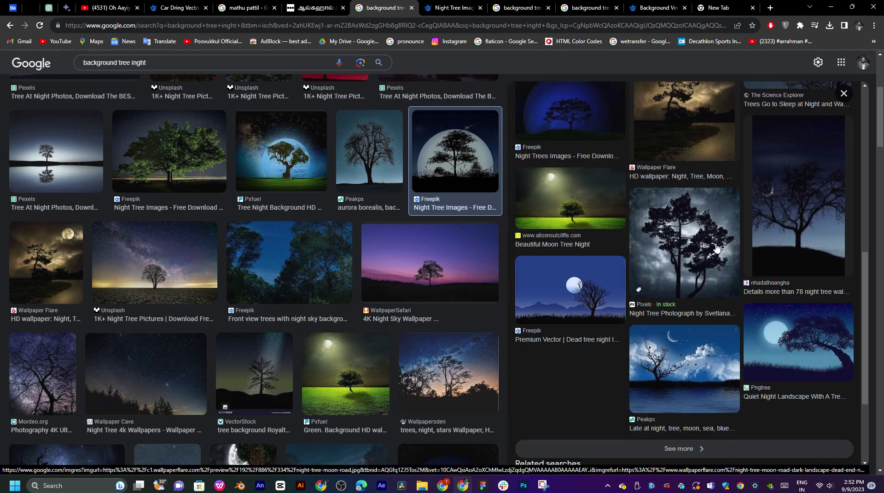
# Step: Open the WallpaperAccess night tree and the WallpaperDog misty night forest from the main results in background tabs
pyautogui.scroll(-4, 395, 300)
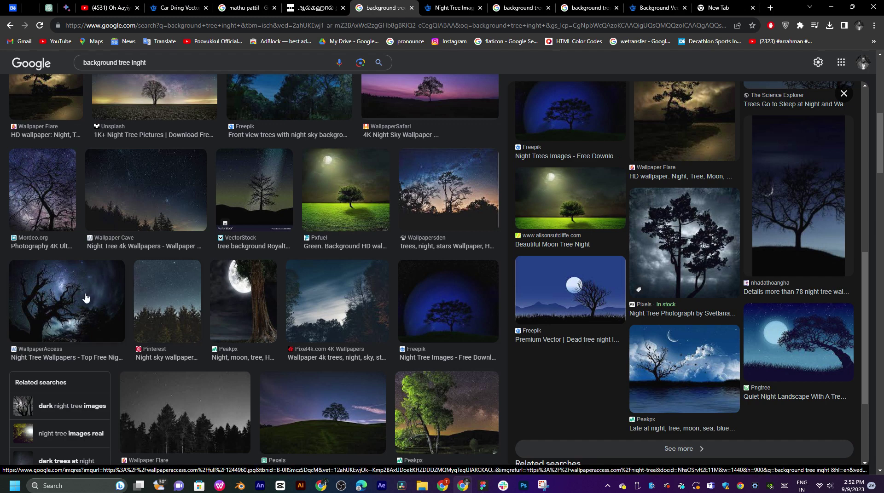
pyautogui.middleClick(141, 270)
pyautogui.scroll(-6, 279, 206)
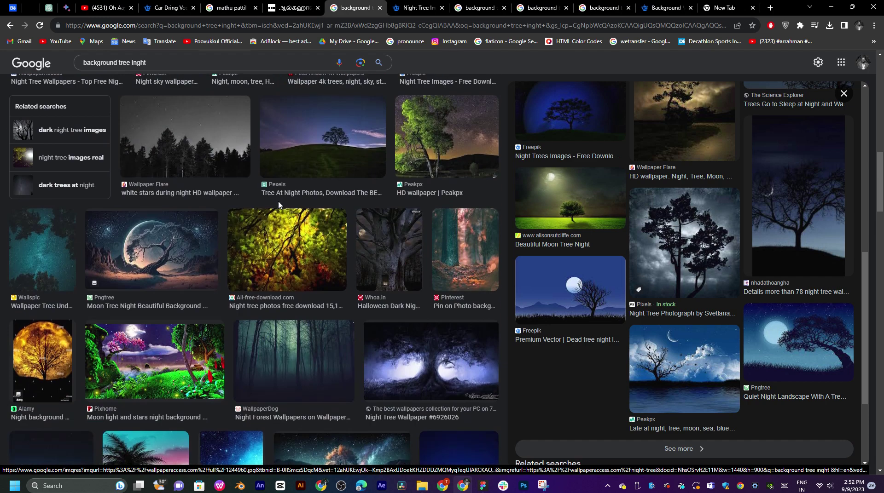
pyautogui.scroll(-4, 278, 206)
pyautogui.middleClick(279, 203)
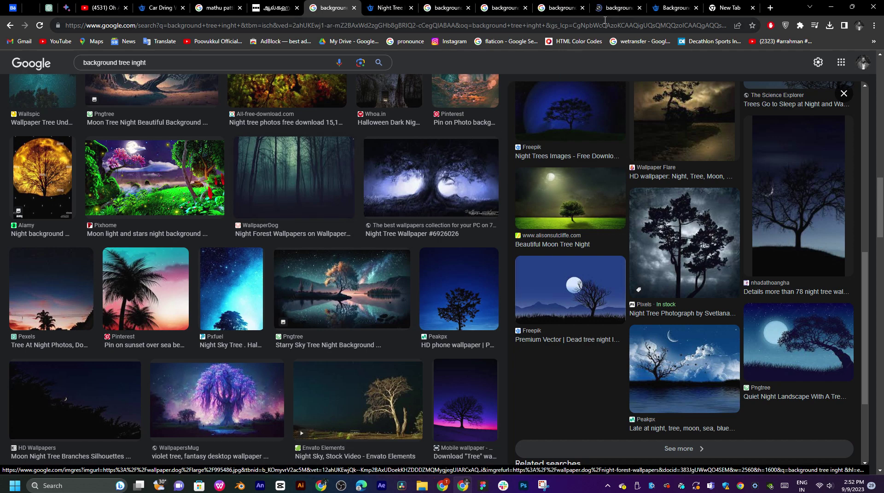
# Step: View the WallpaperDog night forest preview, open its source page in a new tab and look over the related images
pyautogui.click(612, 8)
pyautogui.click(438, 239)
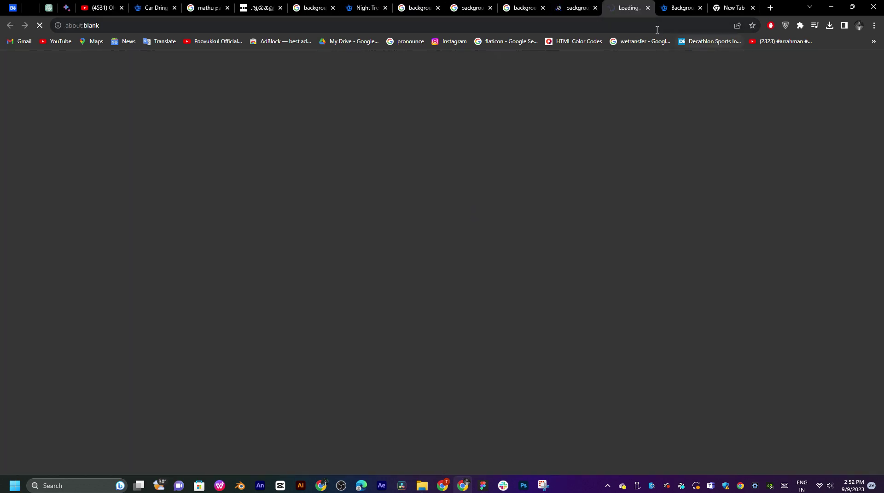
pyautogui.click(584, 8)
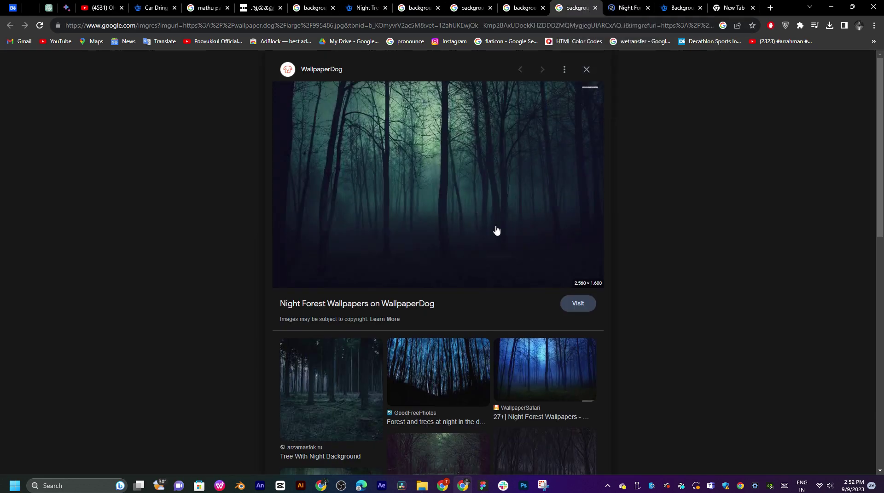
pyautogui.scroll(-5, 552, 285)
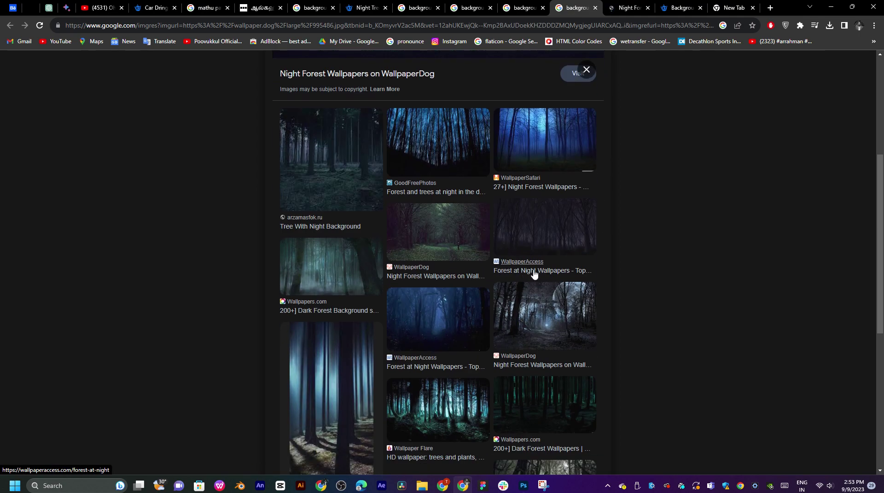
pyautogui.scroll(4, 542, 257)
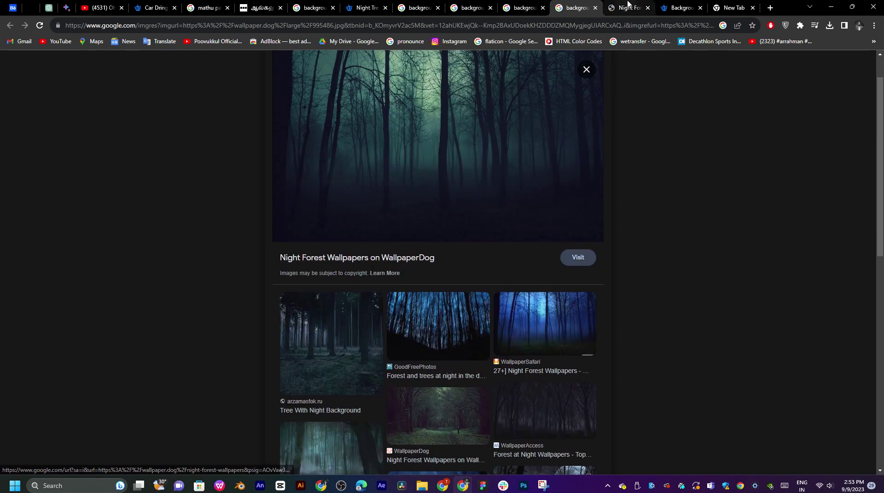
# Step: Try to get past the ad-support notice on WallpaperDog's Night Forest Wallpapers page, and return to the image preview
pyautogui.click(629, 5)
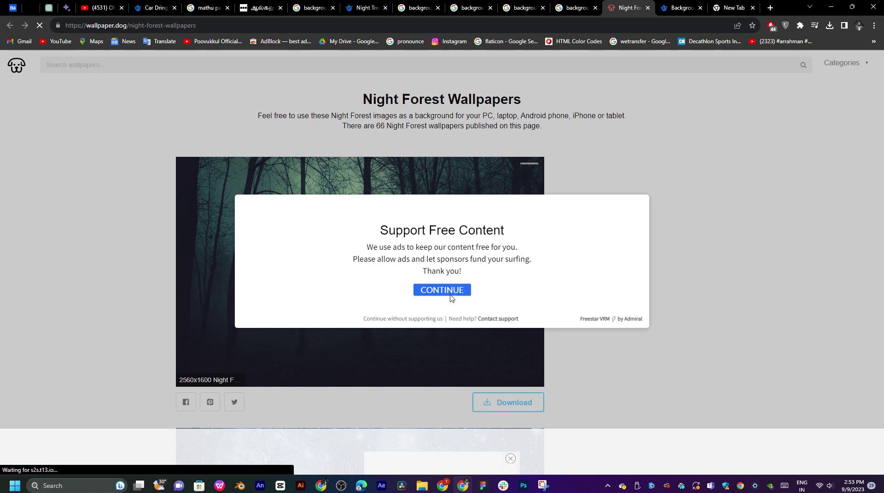
pyautogui.click(451, 295)
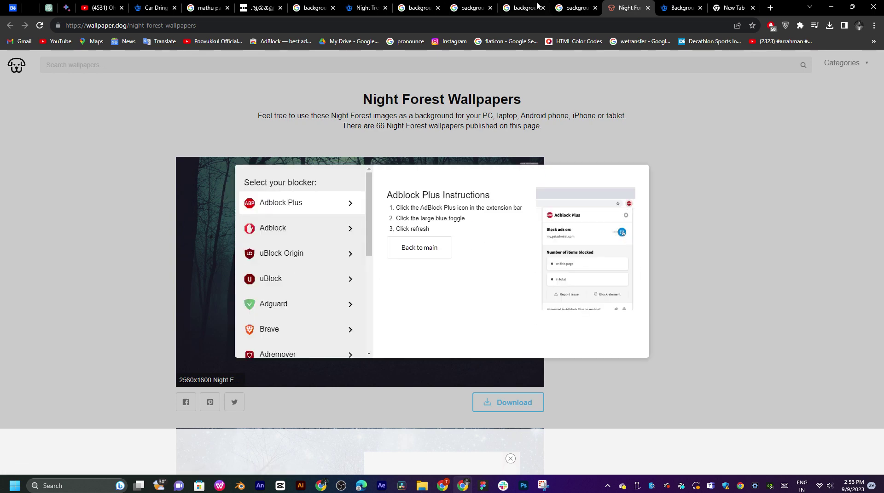
pyautogui.click(573, 7)
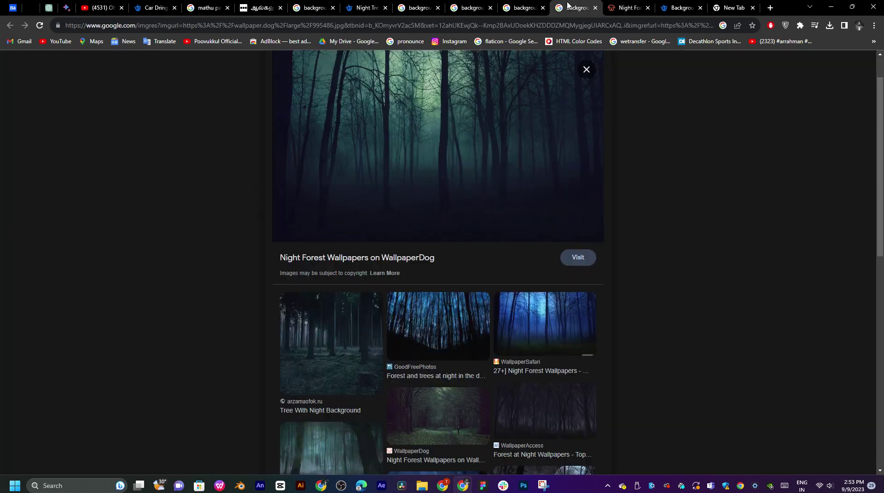
# Step: Save the night forest image from the preview as JPEG 995486 in the movie poster's "fils" folder
pyautogui.rightClick(495, 142)
pyautogui.click(538, 248)
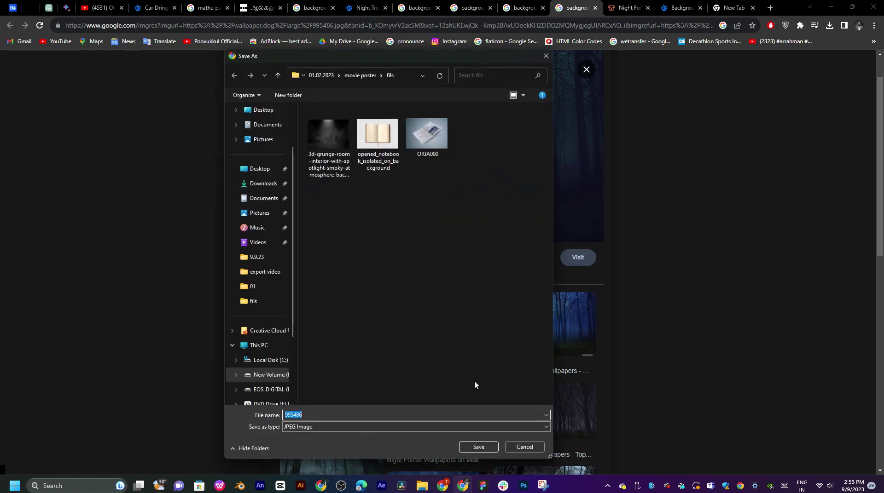
pyautogui.click(479, 447)
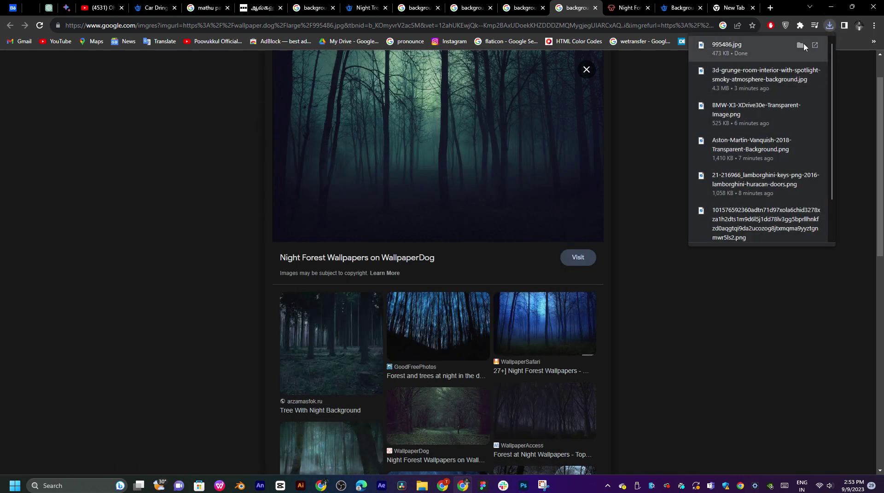
# Step: Show the downloaded 995486.jpg in its folder, switch to Photoshop and place the image into the Untitled-1 poster document
pyautogui.click(801, 43)
pyautogui.moveTo(414, 409); pyautogui.dragTo(303, 241)
pyautogui.hotkey('alt', 'Tab')
pyautogui.hotkey('alt', 'Tab')
pyautogui.hotkey('alt', 'Tab')
pyautogui.hotkey('alt', 'Tab')
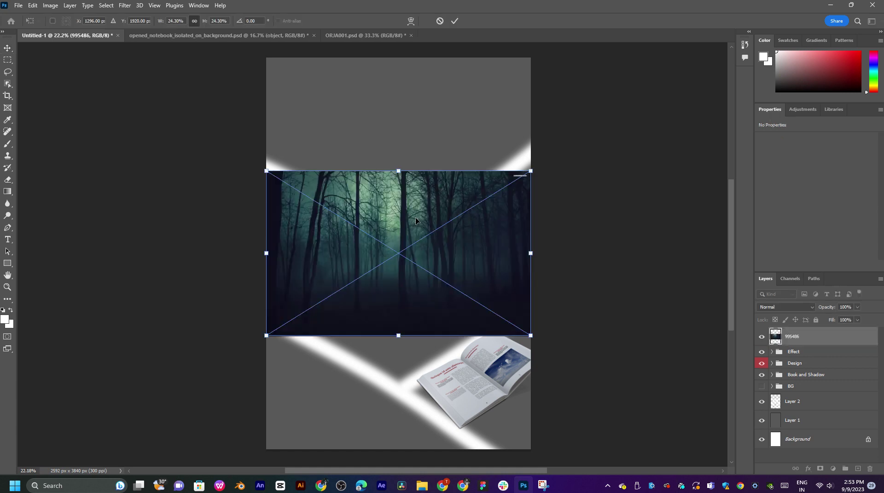
# Step: Enlarge the placed forest image to about 6536 × 4082 px and position it so it covers the whole poster canvas
pyautogui.moveTo(533, 249); pyautogui.dragTo(534, 251)
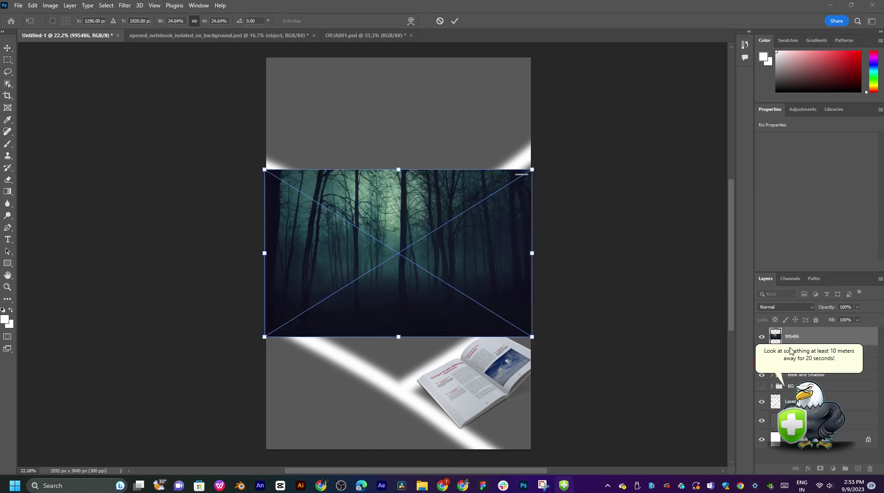
pyautogui.moveTo(531, 253); pyautogui.dragTo(641, 253)
pyautogui.moveTo(547, 302); pyautogui.dragTo(539, 259)
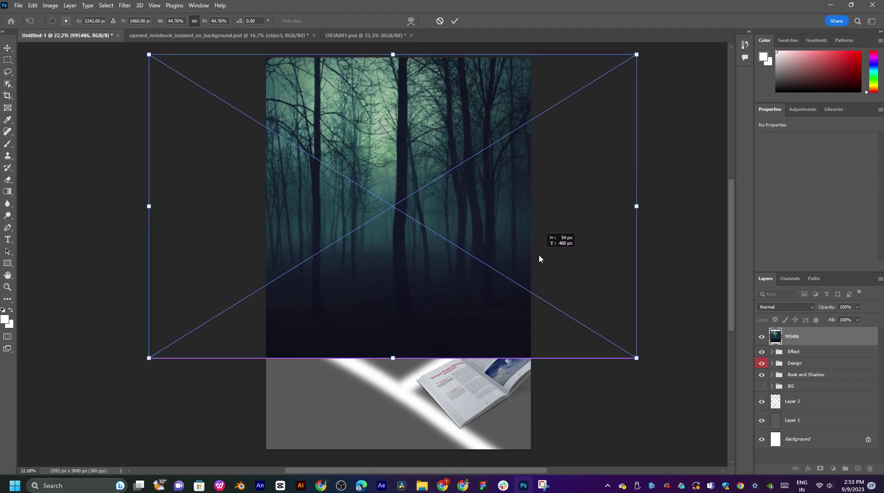
pyautogui.moveTo(539, 259); pyautogui.dragTo(467, 330)
pyautogui.press('Return')
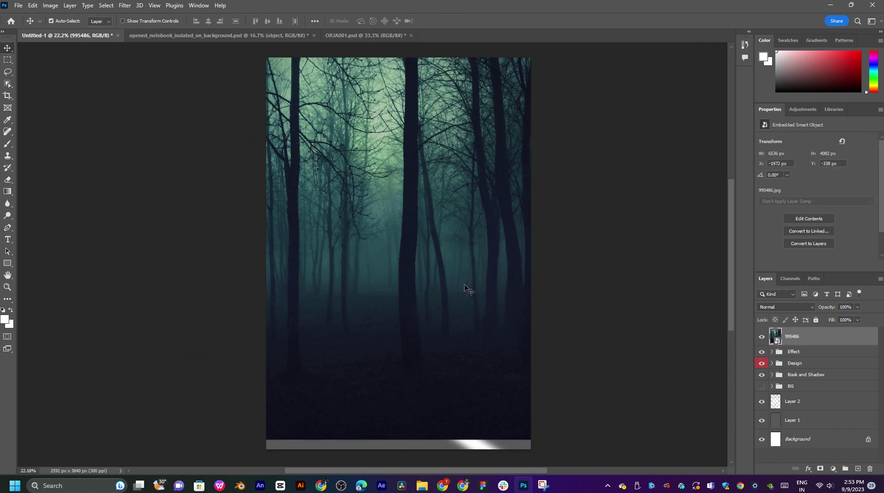
pyautogui.moveTo(465, 287); pyautogui.dragTo(634, 295)
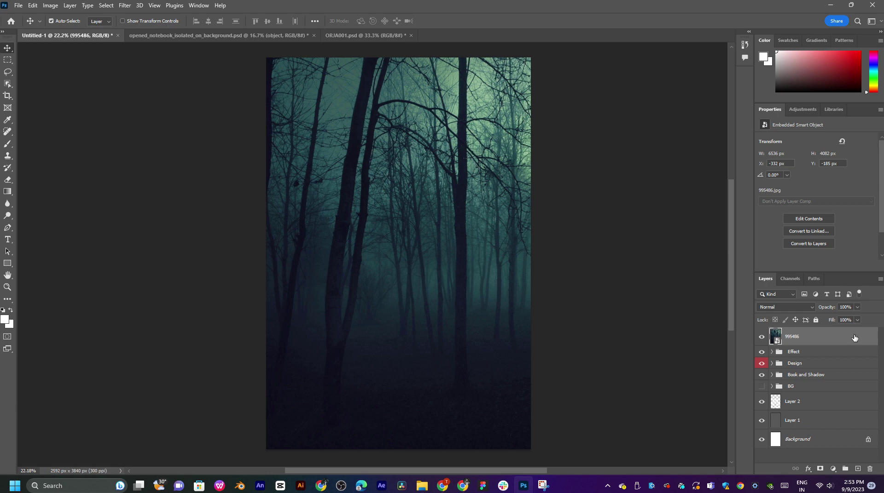
# Step: Move the forest layer 995486 beneath the BG group, and delete the BG group
pyautogui.moveTo(854, 339); pyautogui.dragTo(846, 386)
pyautogui.click(839, 374)
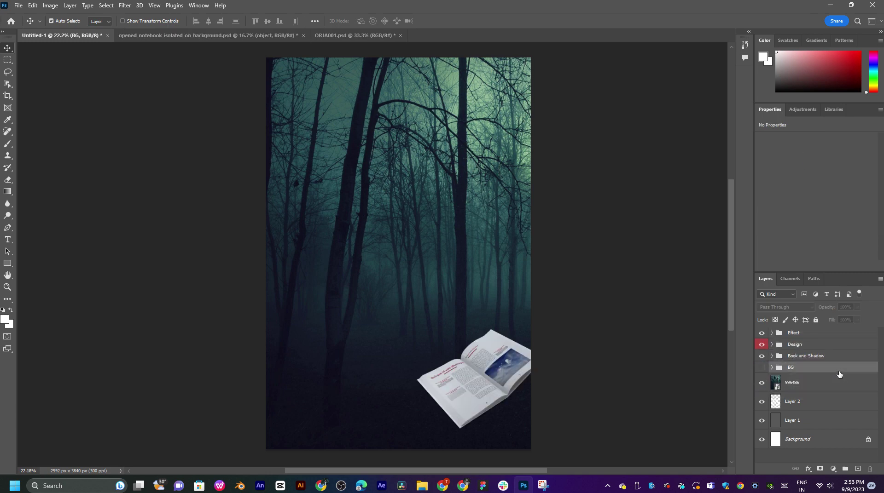
pyautogui.press('Delete')
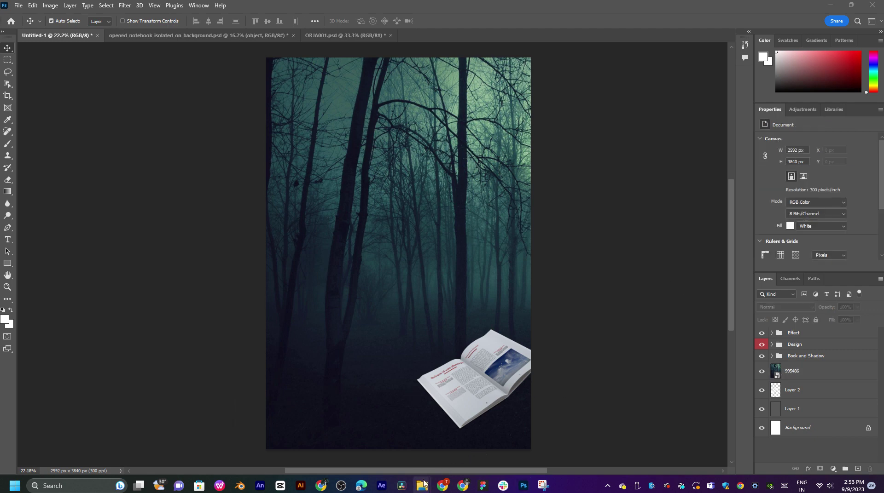
# Step: Switch to the "fils" folder in File Explorer and select the four car images and the champagne bottle image
pyautogui.moveTo(422, 485)
pyautogui.click(580, 440)
pyautogui.click(581, 440)
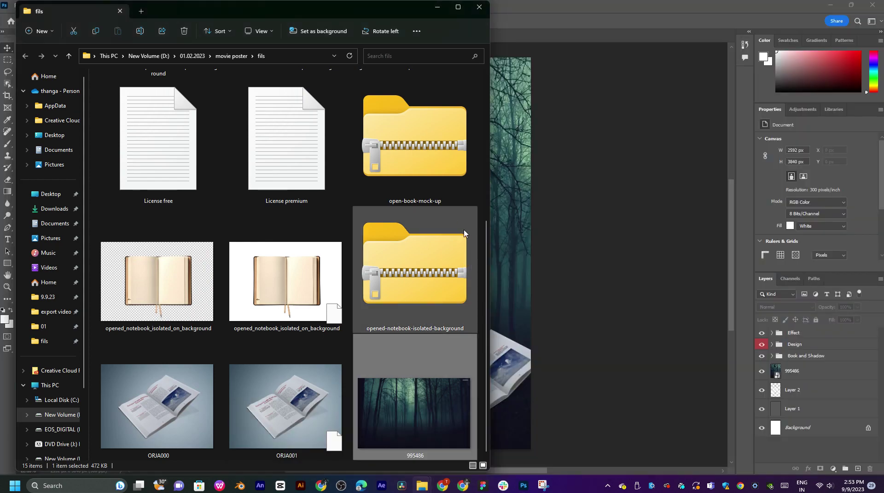
pyautogui.moveTo(348, 9); pyautogui.dragTo(598, 60)
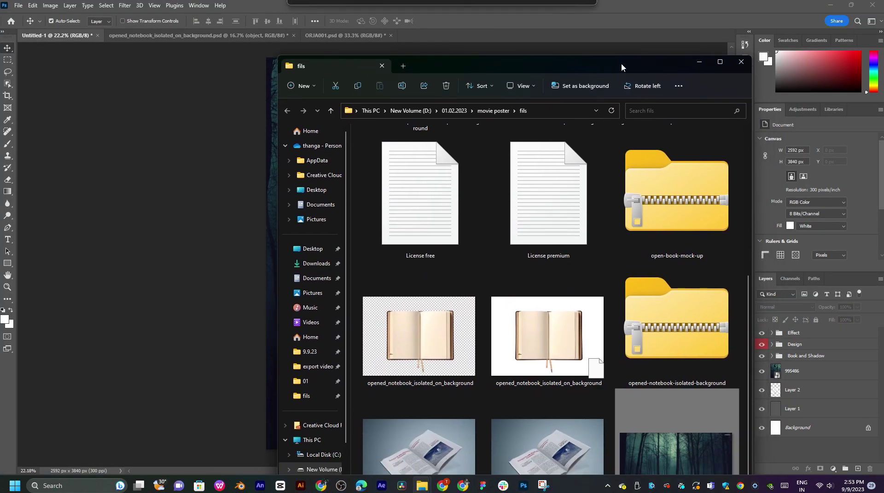
pyautogui.doubleClick(705, 63)
pyautogui.keyDown('ctrl'); pyautogui.scroll(-3, 439, 217); pyautogui.keyUp('ctrl')
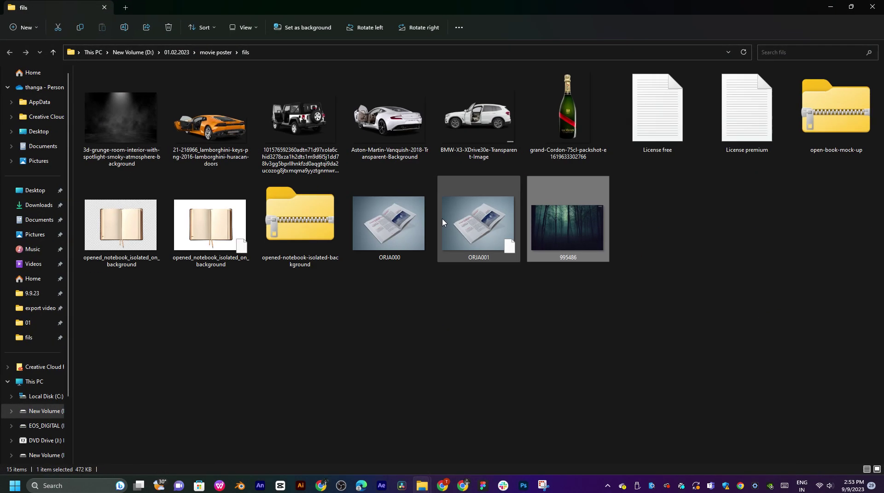
pyautogui.click(457, 100)
pyautogui.keyDown('ctrl'); pyautogui.click(295, 113); pyautogui.keyUp('ctrl')
pyautogui.keyDown('ctrl'); pyautogui.click(209, 124); pyautogui.keyUp('ctrl')
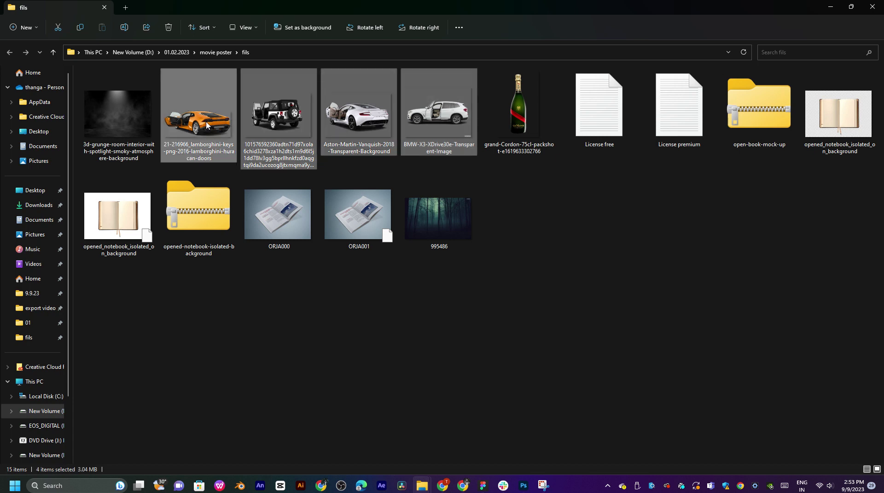
pyautogui.keyDown('ctrl'); pyautogui.click(359, 115); pyautogui.keyUp('ctrl')
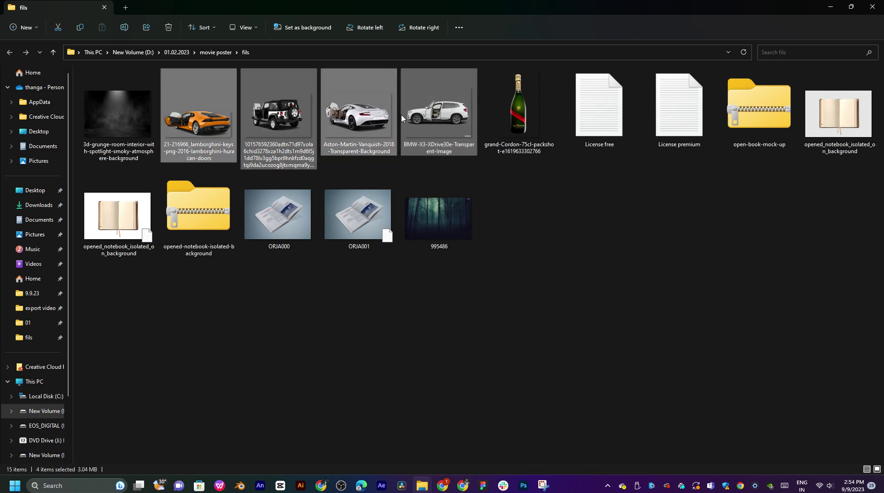
pyautogui.keyDown('ctrl'); pyautogui.click(529, 111); pyautogui.keyUp('ctrl')
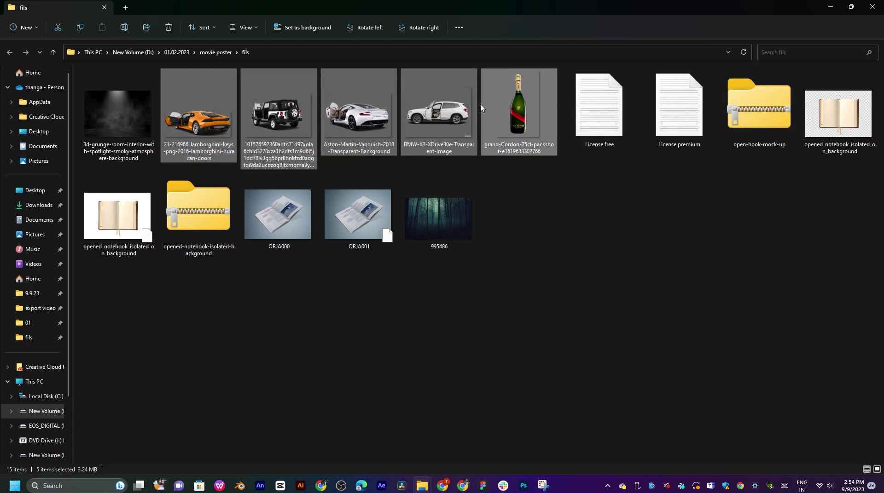
# Step: Place the selected car and champagne bottle images into the Untitled-1 poster in Photoshop as separate layers
pyautogui.moveTo(508, 121); pyautogui.dragTo(558, 274)
pyautogui.hotkey('alt', 'Tab')
pyautogui.hotkey('alt', 'Tab')
pyautogui.hotkey('alt', 'Tab')
pyautogui.hotkey('alt', 'Tab')
pyautogui.press('Return')
pyautogui.press('Return')
pyautogui.press('Return')
pyautogui.press('Return')
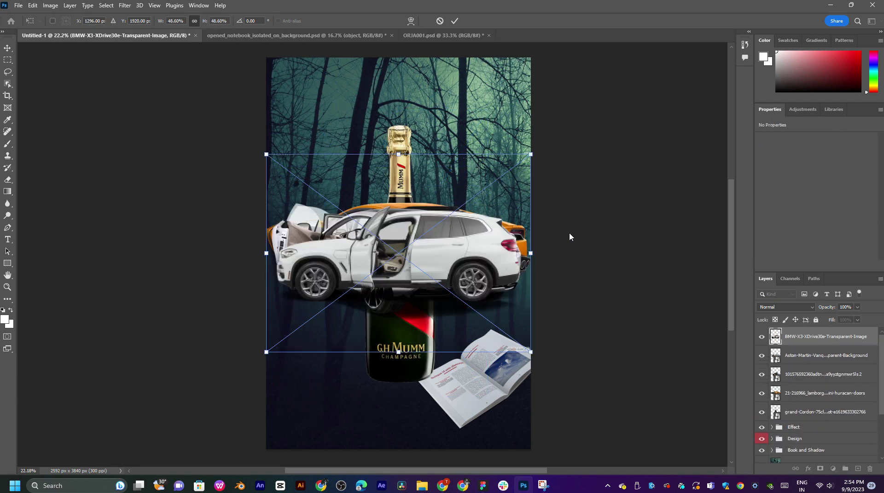
pyautogui.press('Return')
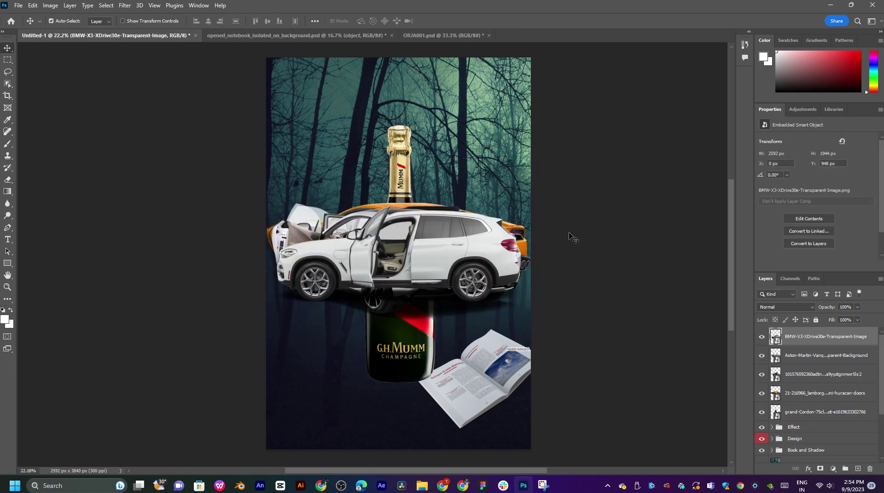
# Step: Move the cars lower in the scene and hide the BMW, Aston Martin, Lamborghini and bottle layers, leaving the Jeep
pyautogui.moveTo(466, 253); pyautogui.dragTo(480, 336)
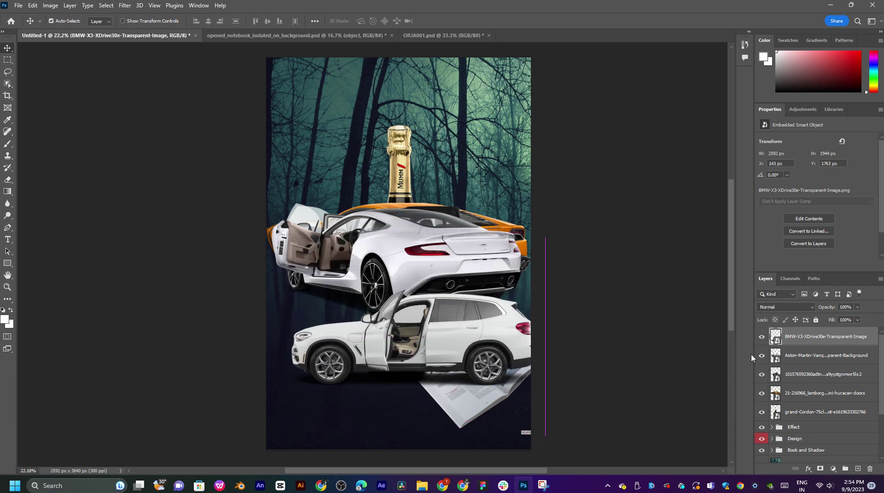
pyautogui.click(757, 355)
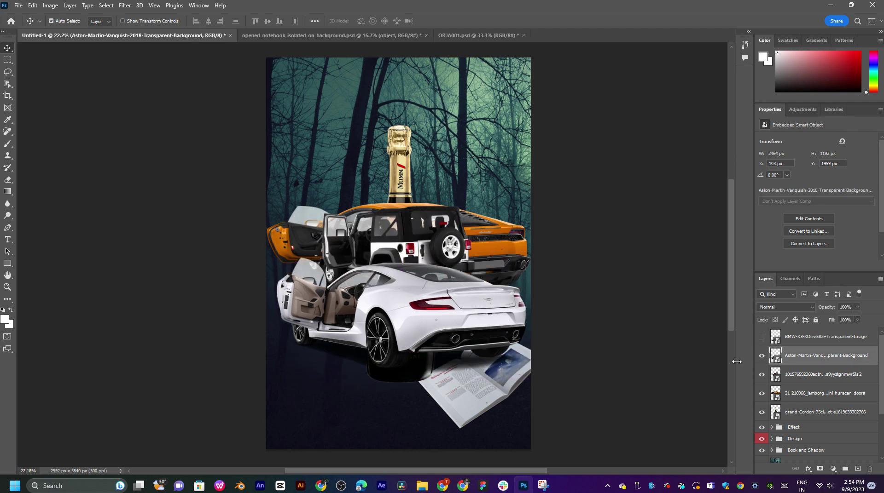
pyautogui.click(761, 356)
pyautogui.click(774, 391)
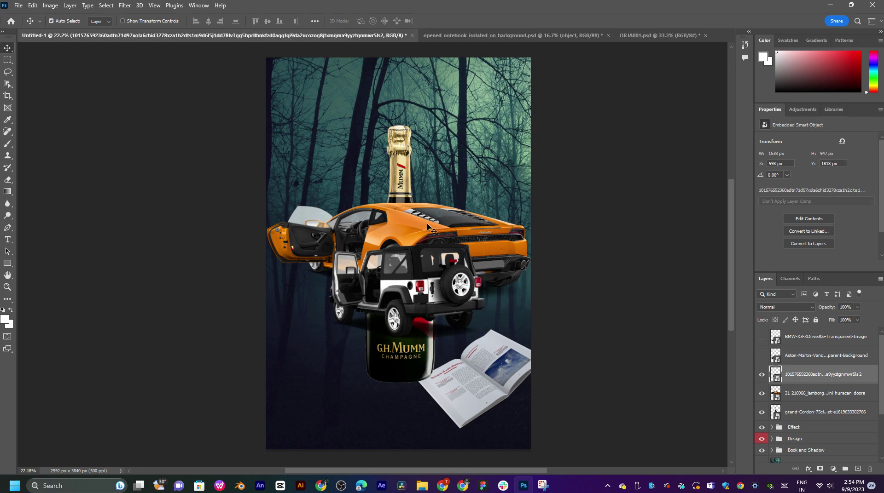
pyautogui.click(761, 394)
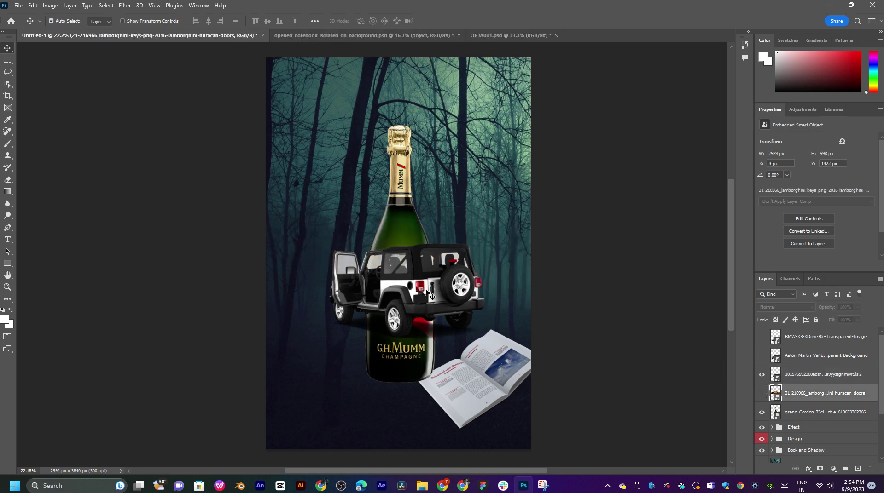
pyautogui.click(810, 412)
pyautogui.click(761, 413)
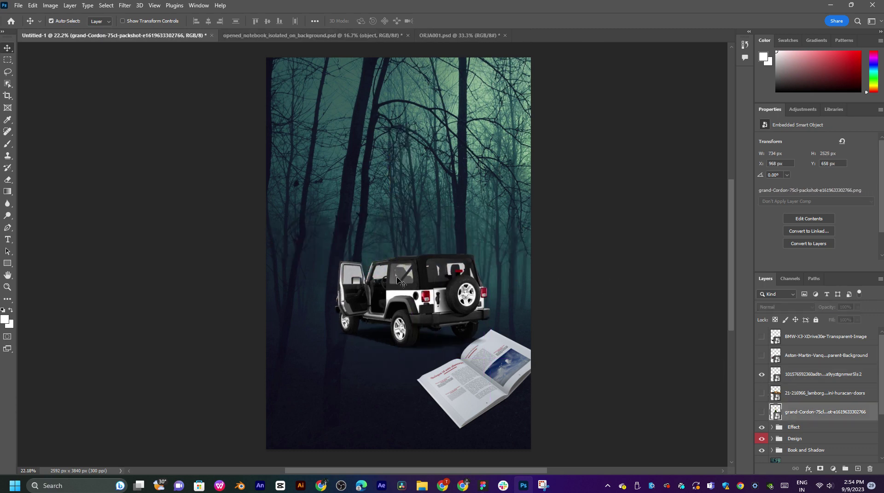
# Step: Scale the Jeep to 119.30% and set it on the forest floor, partly over the open book
pyautogui.moveTo(402, 282); pyautogui.dragTo(396, 295)
pyautogui.hotkey('ctrl', 't')
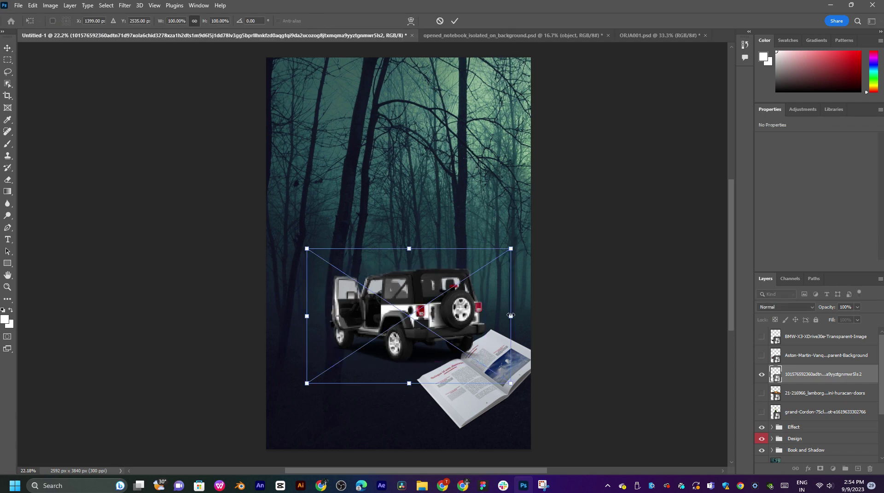
pyautogui.moveTo(510, 316); pyautogui.dragTo(531, 320)
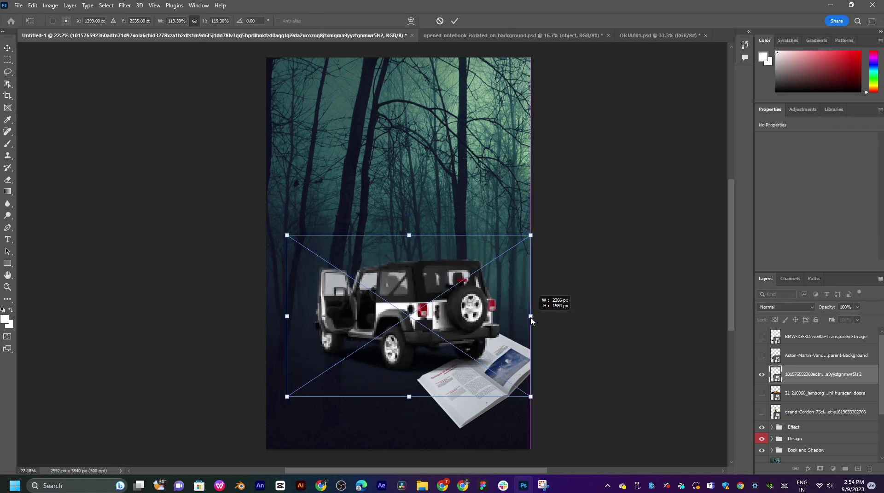
pyautogui.moveTo(474, 310); pyautogui.dragTo(475, 314)
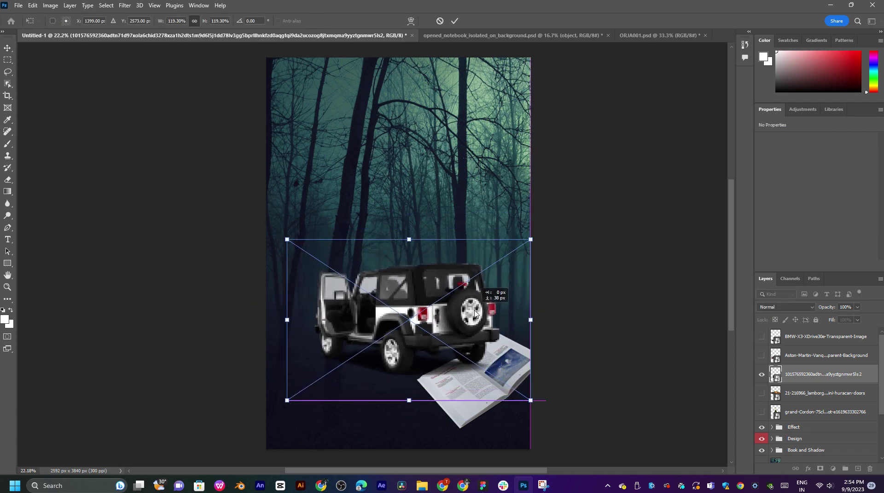
pyautogui.press('Return')
# Step: Move the Effect, Design and Book and Shadow groups above the Jeep layer so the book lies in front of it
pyautogui.click(480, 396)
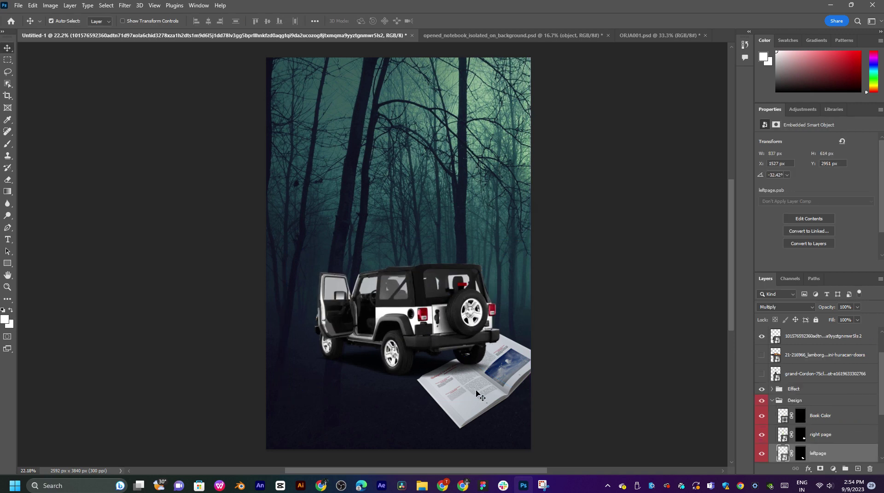
pyautogui.click(773, 401)
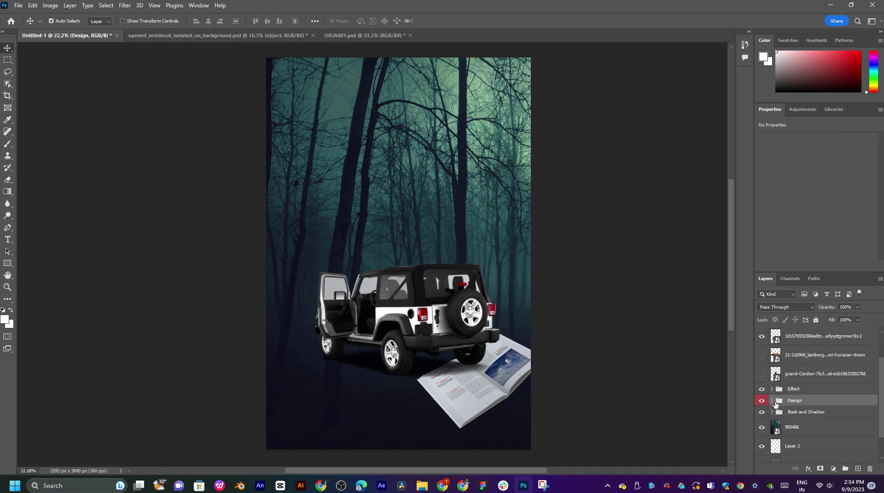
pyautogui.keyDown('shift'); pyautogui.click(804, 411); pyautogui.keyUp('shift')
pyautogui.keyDown('shift'); pyautogui.click(809, 392); pyautogui.keyUp('shift')
pyautogui.moveTo(815, 394); pyautogui.dragTo(816, 330)
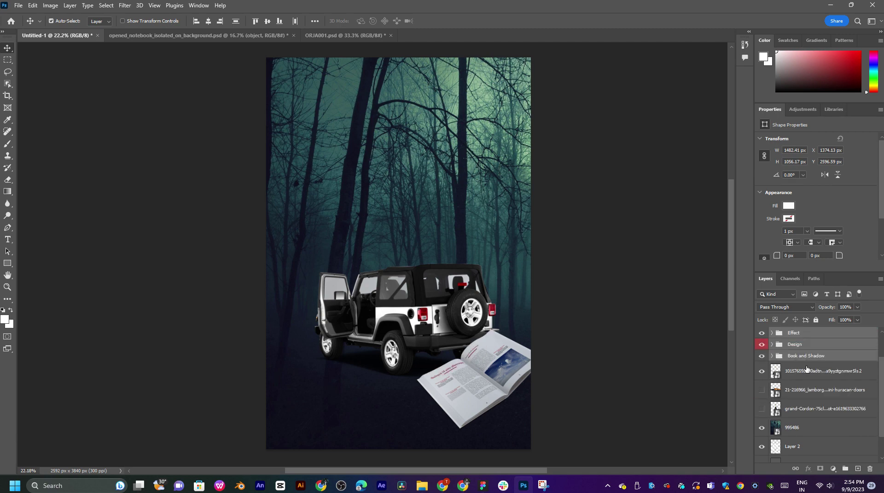
# Step: Delete the hidden Lamborghini, champagne bottle, Aston Martin and BMW layers
pyautogui.click(806, 390)
pyautogui.keyDown('shift'); pyautogui.click(811, 407); pyautogui.keyUp('shift')
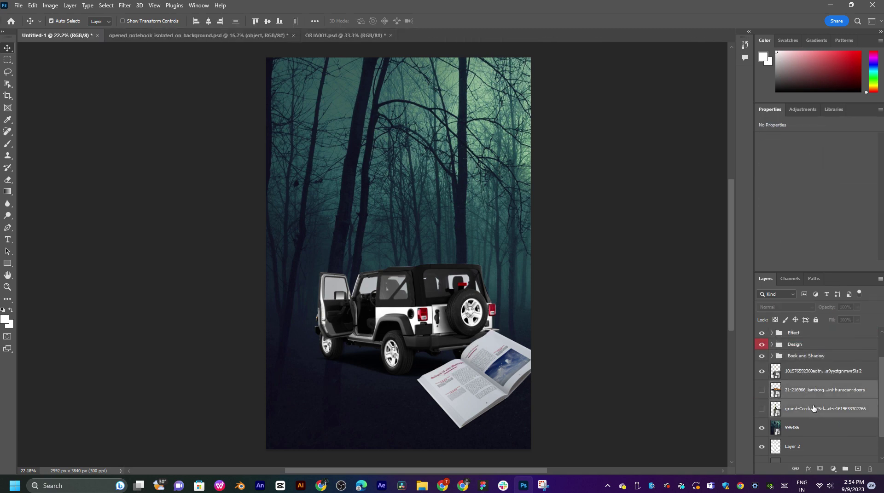
pyautogui.press('Delete')
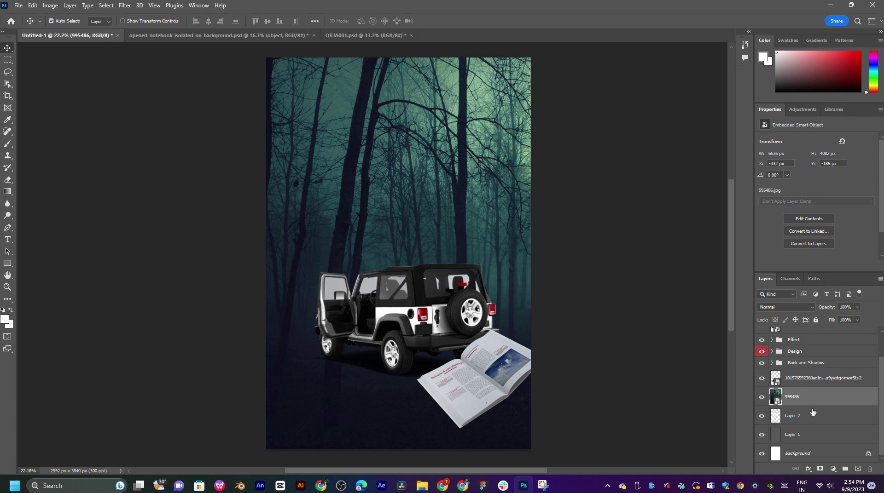
pyautogui.scroll(2, 810, 418)
pyautogui.click(810, 356)
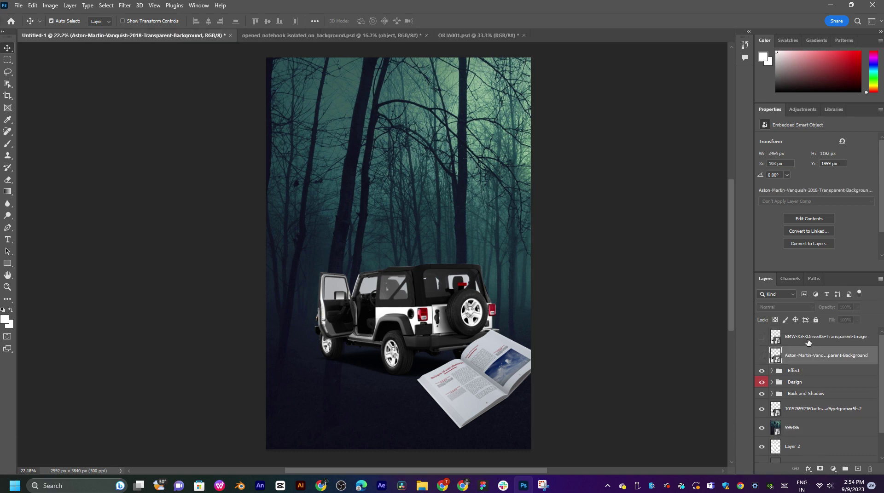
pyautogui.keyDown('shift'); pyautogui.click(810, 337); pyautogui.keyUp('shift')
pyautogui.press('Delete')
pyautogui.click(548, 293)
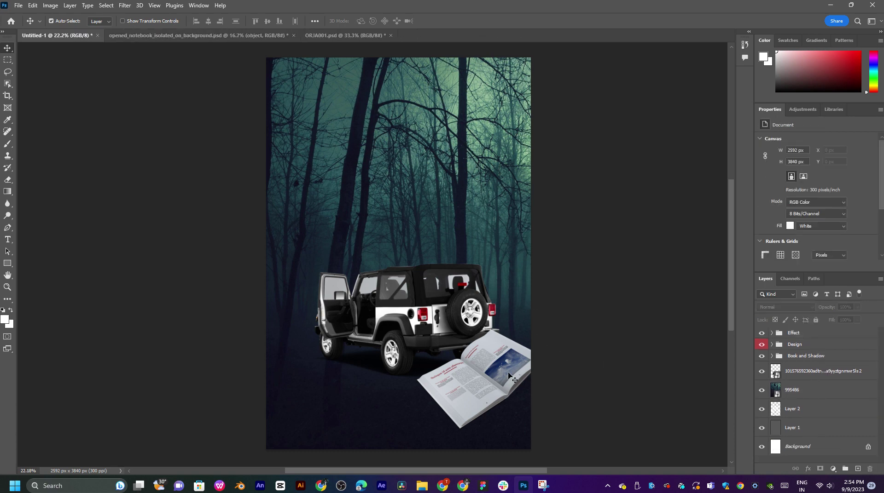
# Step: Scale the forest background to 49.35% and shift it up so it fills the poster's upper part behind the Jeep
pyautogui.moveTo(436, 216); pyautogui.dragTo(417, 211)
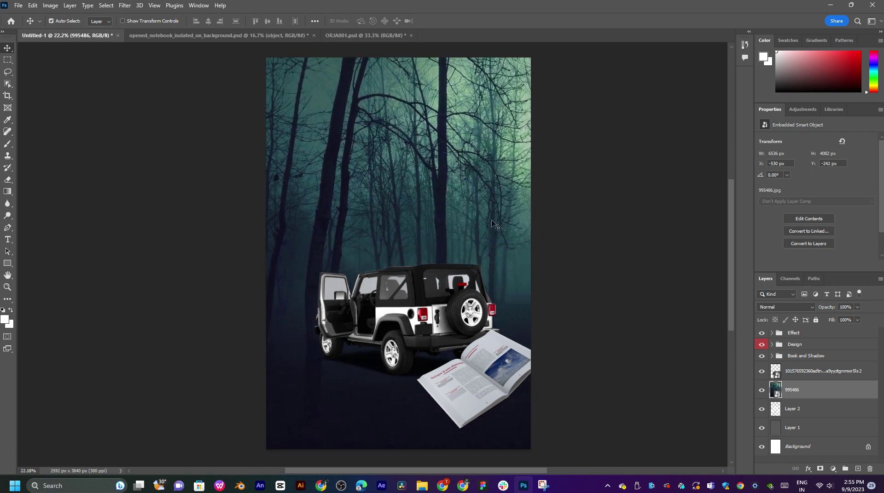
pyautogui.moveTo(489, 207); pyautogui.dragTo(499, 233)
pyautogui.hotkey('ctrl', 't')
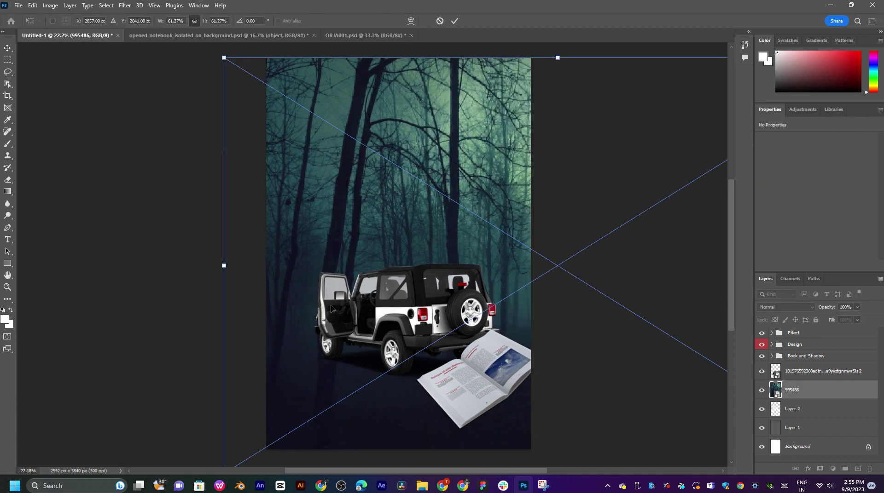
pyautogui.moveTo(224, 264); pyautogui.dragTo(289, 262)
pyautogui.moveTo(558, 242); pyautogui.dragTo(510, 195)
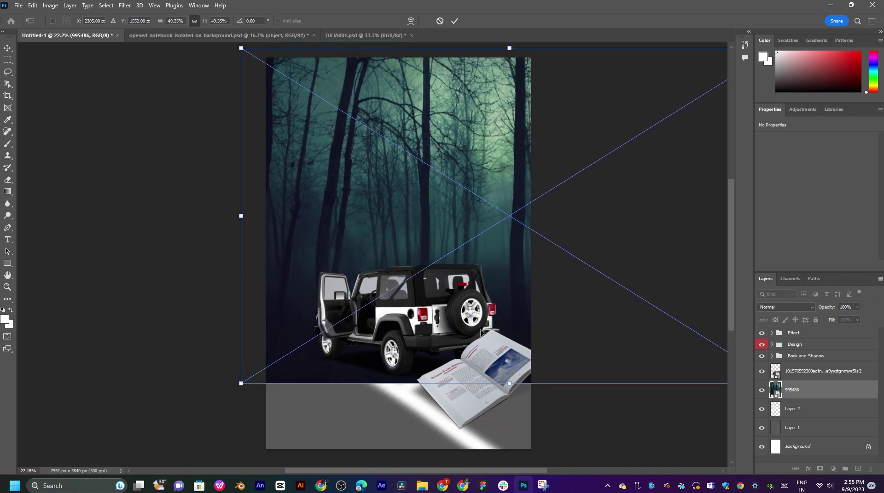
# Step: Try to skew the forest background by its bottom edge and reposition it, and undo both changes
pyautogui.moveTo(509, 383); pyautogui.dragTo(586, 358)
pyautogui.moveTo(591, 275); pyautogui.dragTo(534, 311)
pyautogui.hotkey('ctrl', 'z')
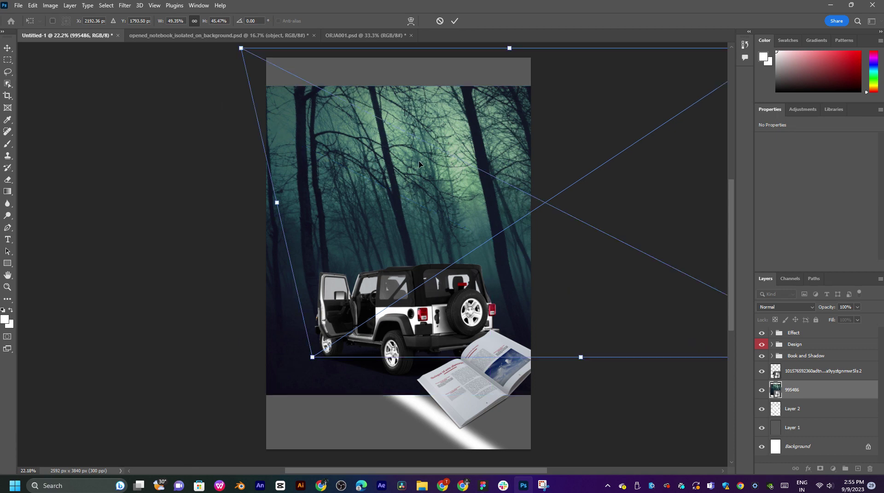
pyautogui.hotkey('ctrl', 'z')
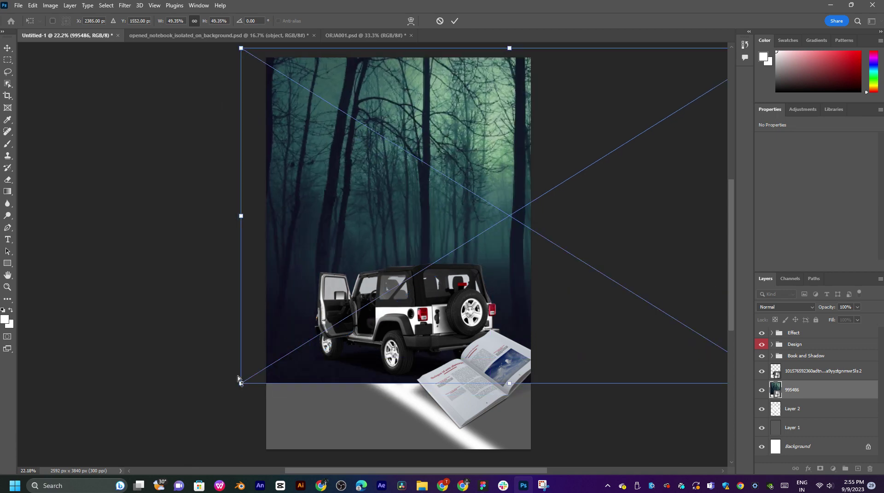
# Step: Distort the forest background by its four corners, pulling its left edge inward and its lower right corner down, and apply the transform
pyautogui.moveTo(242, 386); pyautogui.dragTo(299, 365)
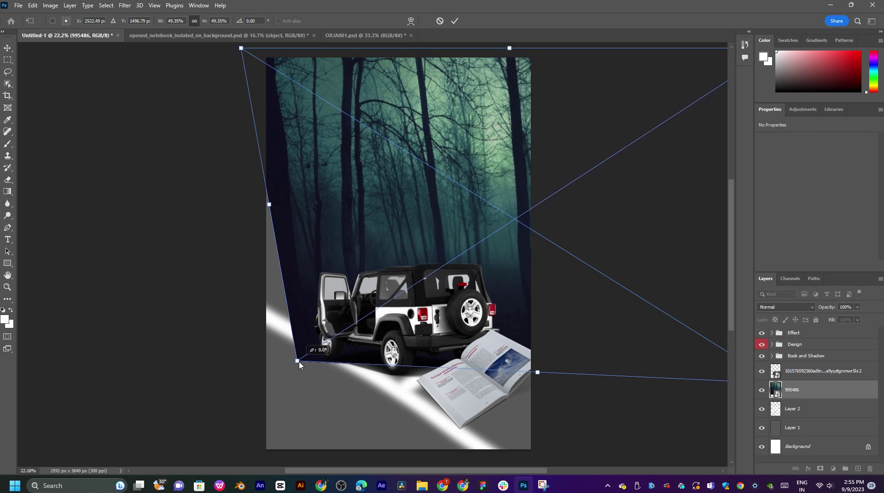
pyautogui.moveTo(242, 49); pyautogui.dragTo(291, 58)
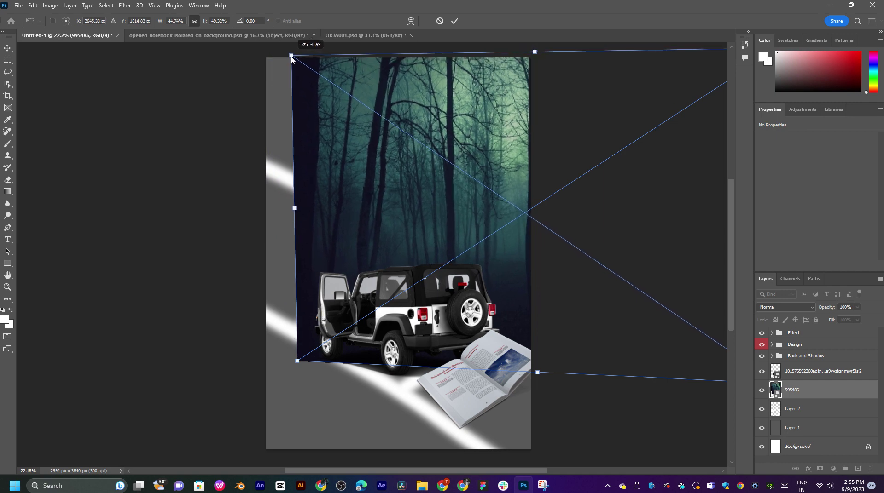
pyautogui.moveTo(517, 221); pyautogui.dragTo(376, 193)
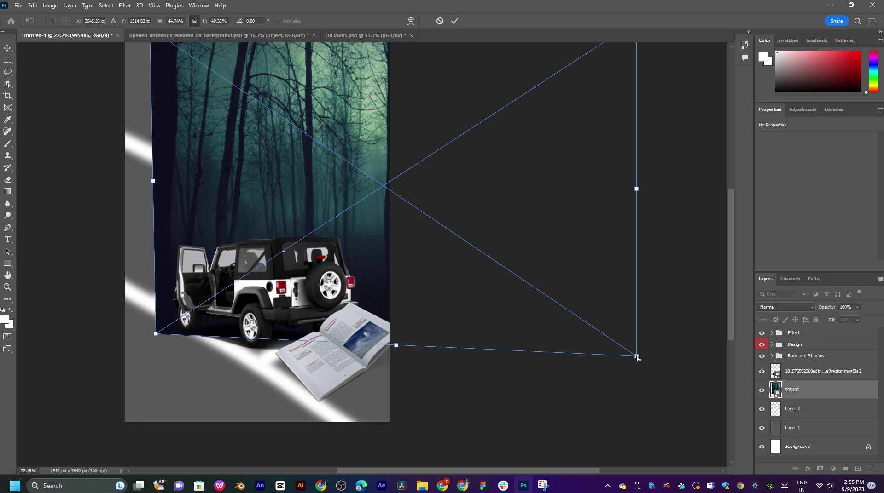
pyautogui.moveTo(637, 358); pyautogui.dragTo(583, 464)
pyautogui.scroll(3, 474, 261)
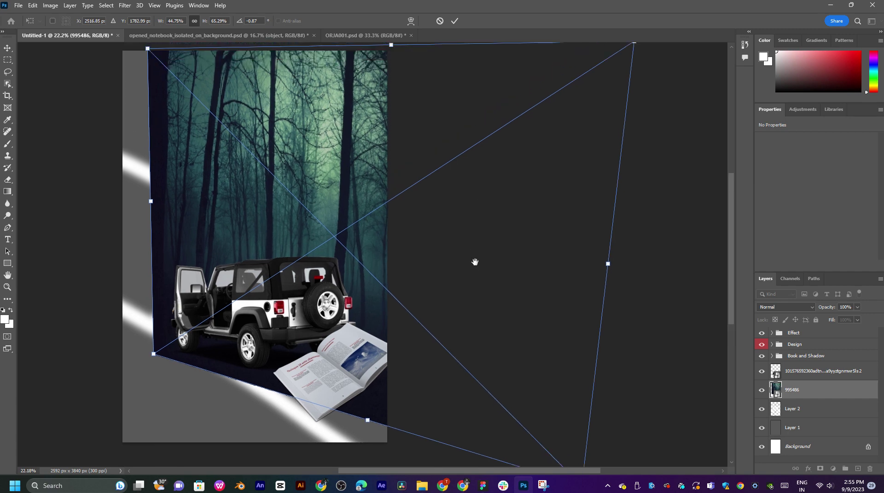
pyautogui.hotkey('ctrl', '-')
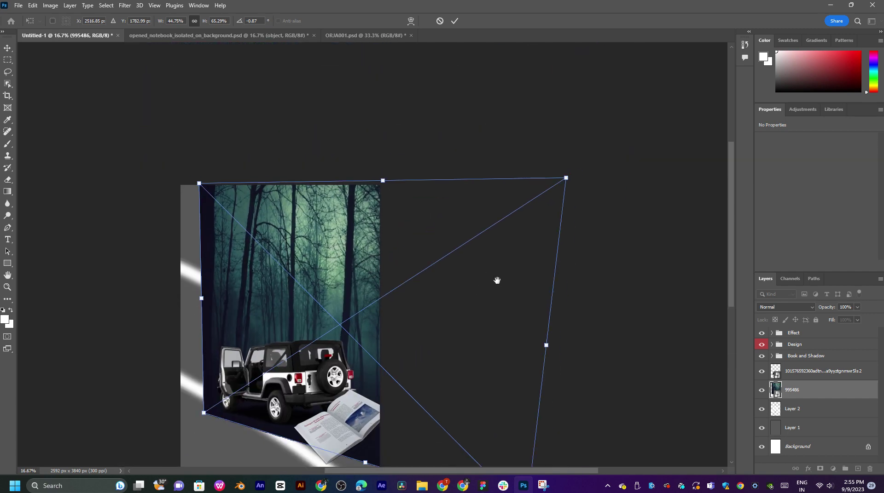
pyautogui.moveTo(497, 280); pyautogui.dragTo(503, 184)
pyautogui.moveTo(573, 82); pyautogui.dragTo(497, 110)
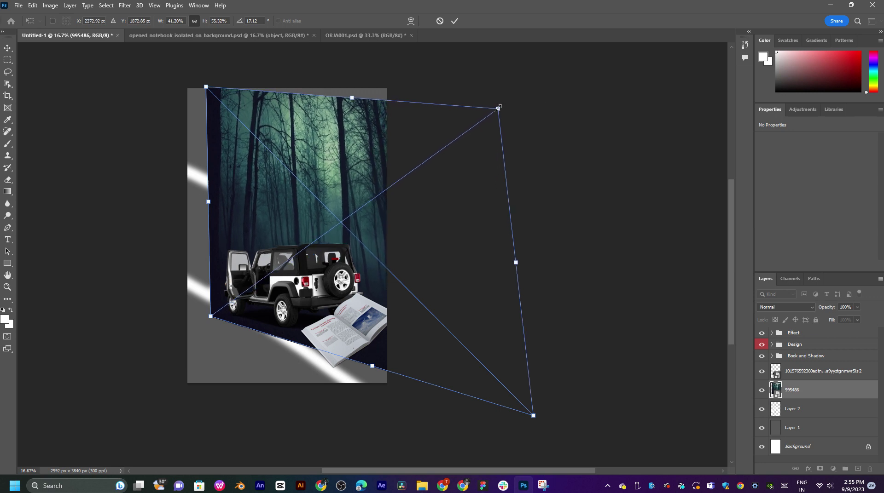
pyautogui.press('Return')
# Step: Move the distorted forest background left to about X -241 px, Y 84 px so it covers the poster's full width
pyautogui.hotkey('ctrl', '+')
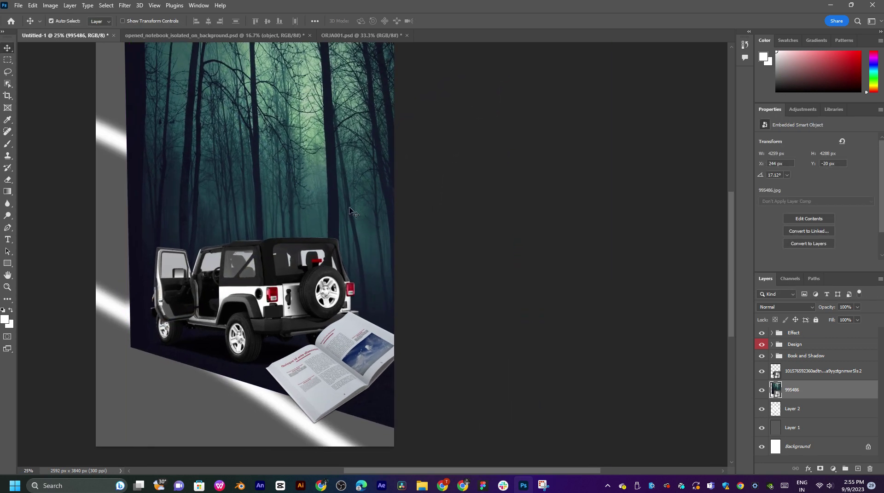
pyautogui.moveTo(350, 205); pyautogui.dragTo(295, 217)
pyautogui.scroll(2, 303, 225)
pyautogui.hscroll(-1, 304, 225)
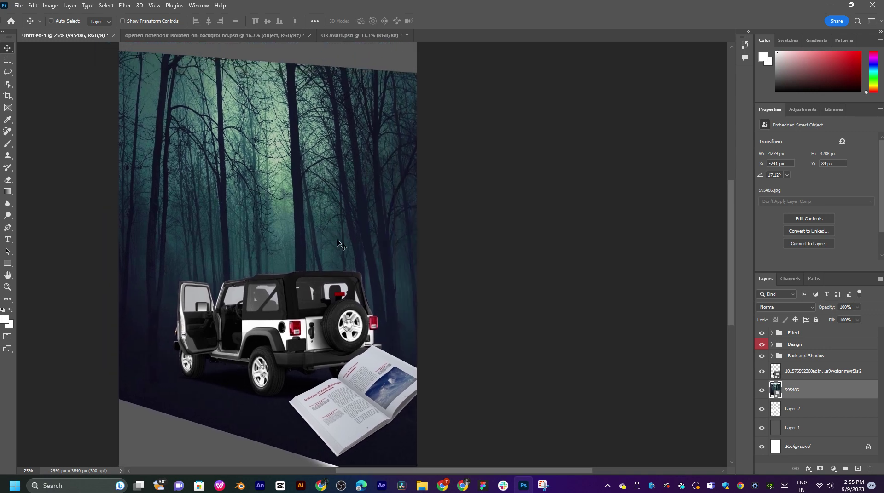
# Step: Reshape the forest background with a gentler slope of about 4.33° and shift it up to cover the poster's top edge
pyautogui.hotkey('ctrl', '-')
pyautogui.hotkey('ctrl', 't')
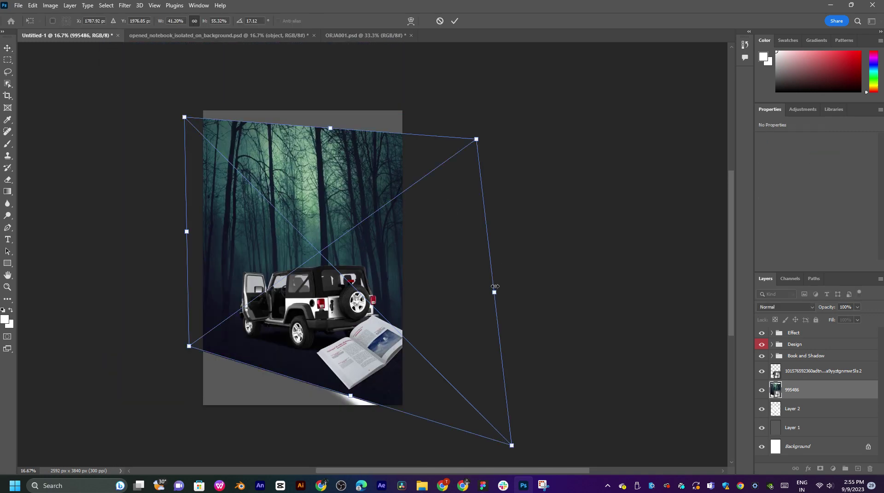
pyautogui.moveTo(495, 286); pyautogui.dragTo(447, 230)
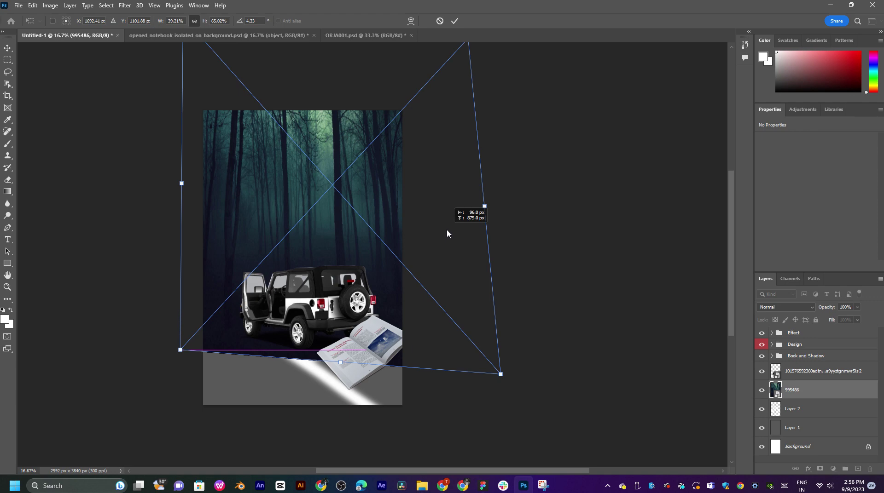
pyautogui.press('Return')
pyautogui.click(578, 278)
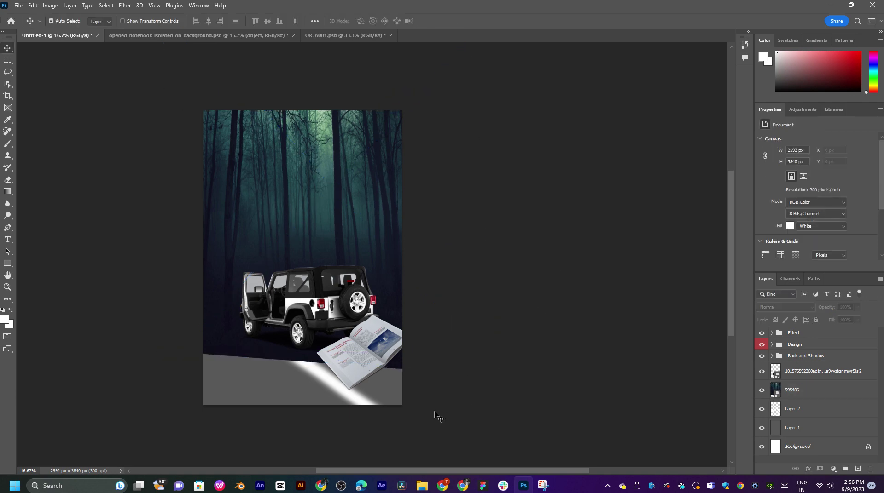
# Step: Place the 3d-grunge-room smoky image from the fils folder over the poster's lower part, enlarge it, and put its layer beneath forest layer 995486
pyautogui.moveTo(422, 486)
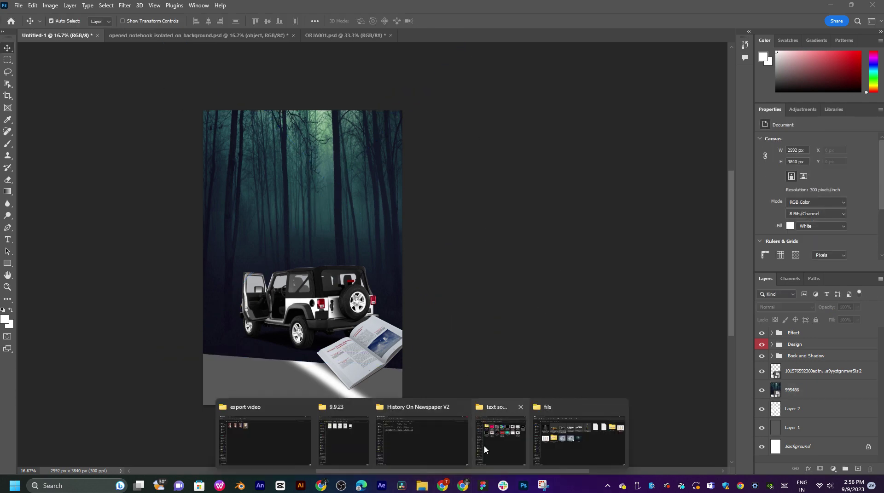
pyautogui.click(578, 445)
pyautogui.click(114, 108)
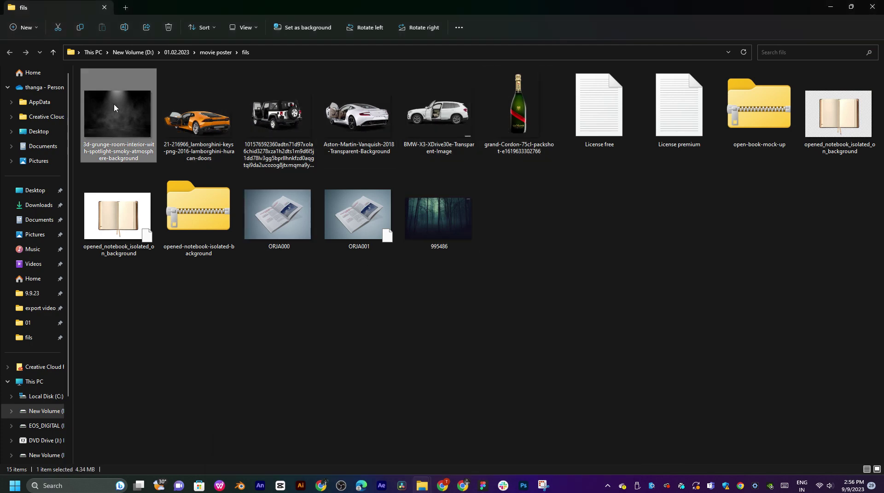
pyautogui.moveTo(114, 107); pyautogui.dragTo(391, 324)
pyautogui.hotkey('alt', 'Tab')
pyautogui.moveTo(378, 263); pyautogui.dragTo(426, 342)
pyautogui.moveTo(394, 345); pyautogui.dragTo(393, 325)
pyautogui.press('Return')
pyautogui.moveTo(819, 338); pyautogui.dragTo(819, 417)
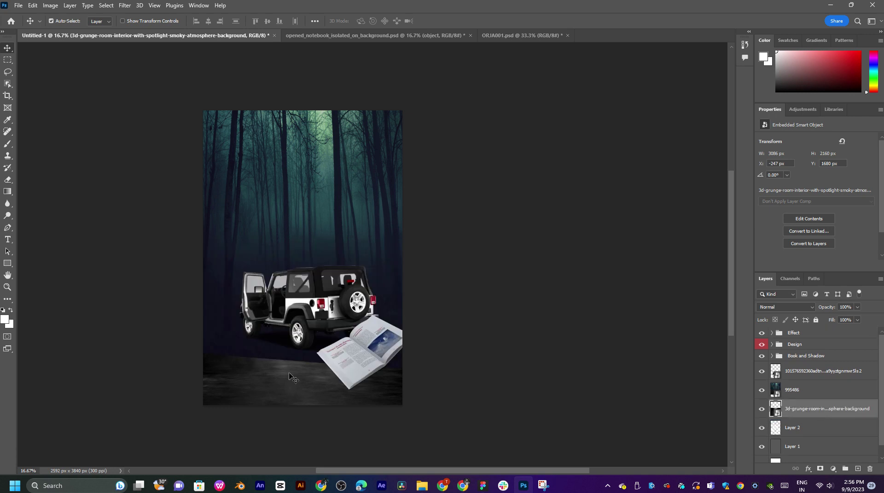
# Step: Examine the Jeep, the book and the edge where the forest meets the smoky floor
pyautogui.click(277, 358)
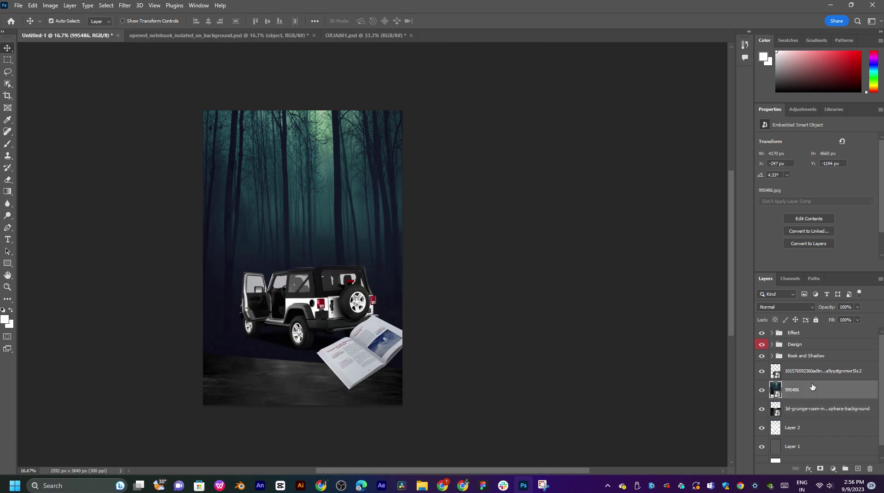
pyautogui.hotkey('ctrl', '+')
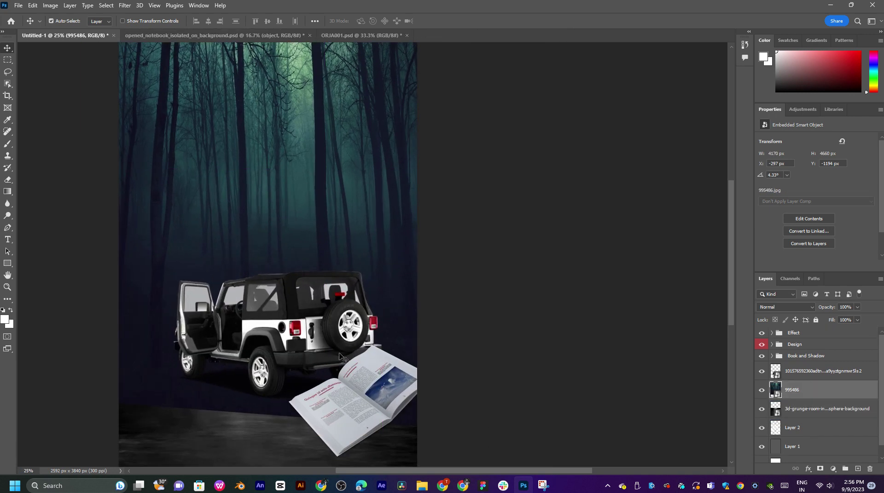
pyautogui.moveTo(345, 343); pyautogui.dragTo(432, 215)
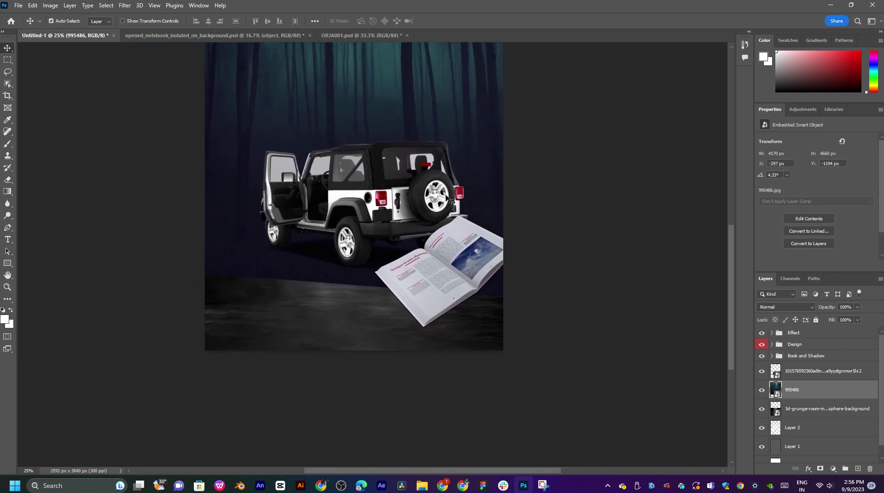
pyautogui.hotkey('ctrl', '0')
pyautogui.click(580, 200)
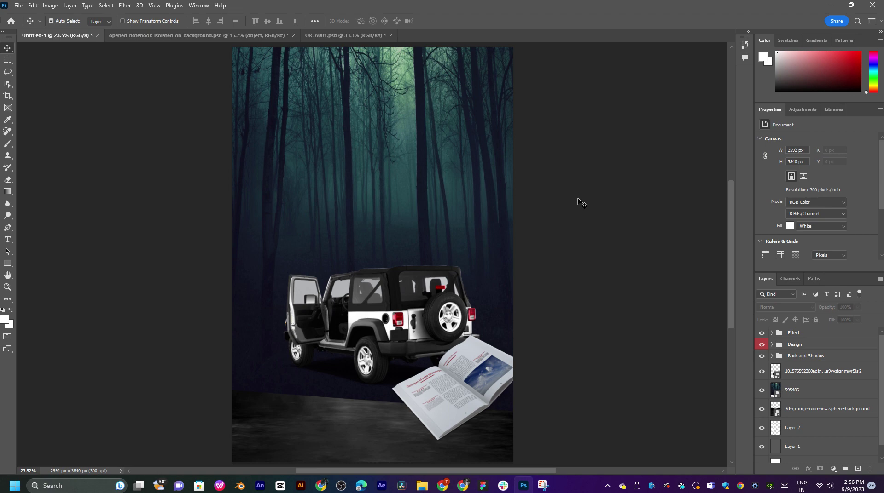
pyautogui.moveTo(454, 190); pyautogui.dragTo(441, 203)
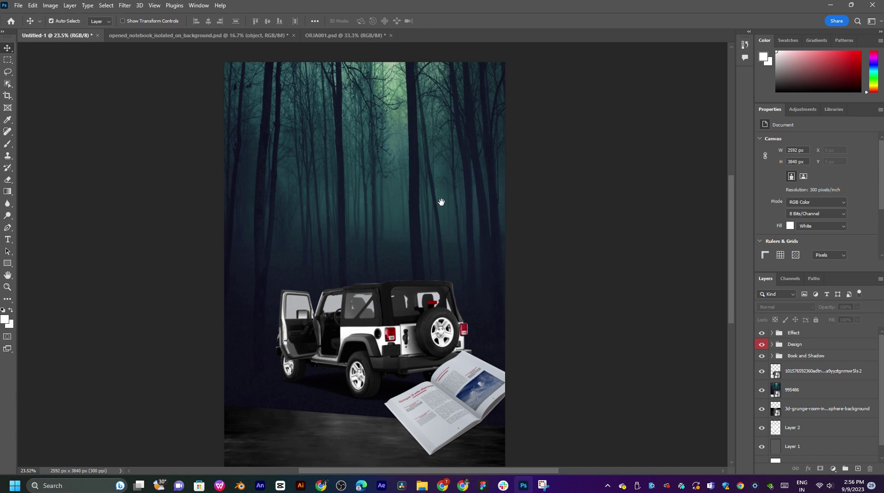
pyautogui.moveTo(441, 202); pyautogui.dragTo(405, 170)
pyautogui.moveTo(437, 243); pyautogui.dragTo(432, 220)
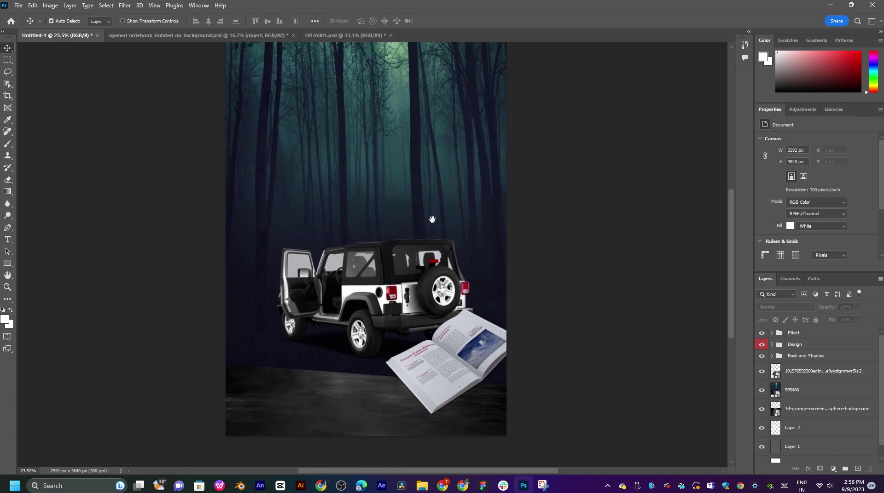
# Step: Move Layer 2 with the white sketch lines to the top of the layer stack, above the Effect group
pyautogui.click(296, 371)
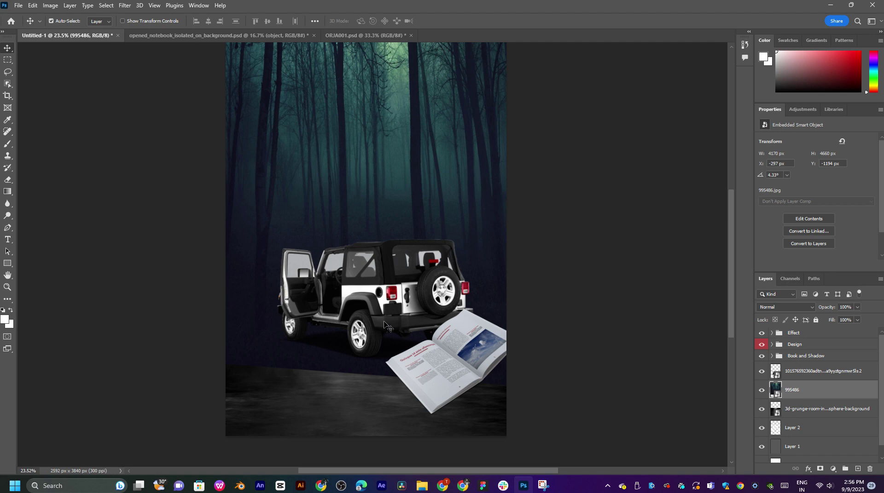
pyautogui.moveTo(390, 258); pyautogui.dragTo(397, 282)
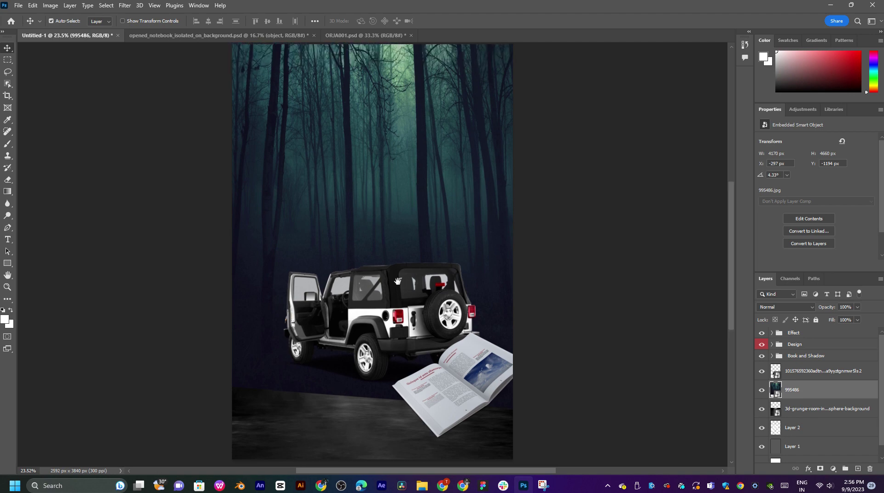
pyautogui.scroll(-1, 830, 434)
pyautogui.moveTo(813, 417); pyautogui.dragTo(833, 331)
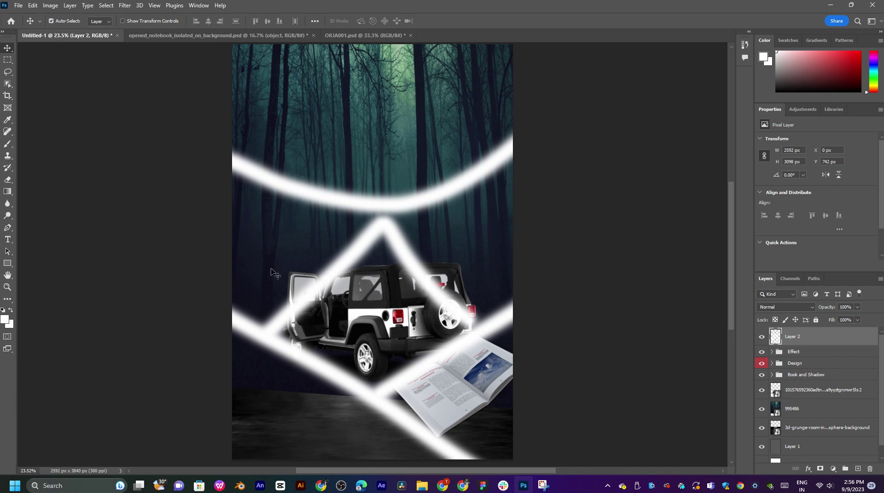
# Step: Switch to Chrome and close the image result showing WallpaperAccess's Night Tree Wallpapers
pyautogui.click(460, 491)
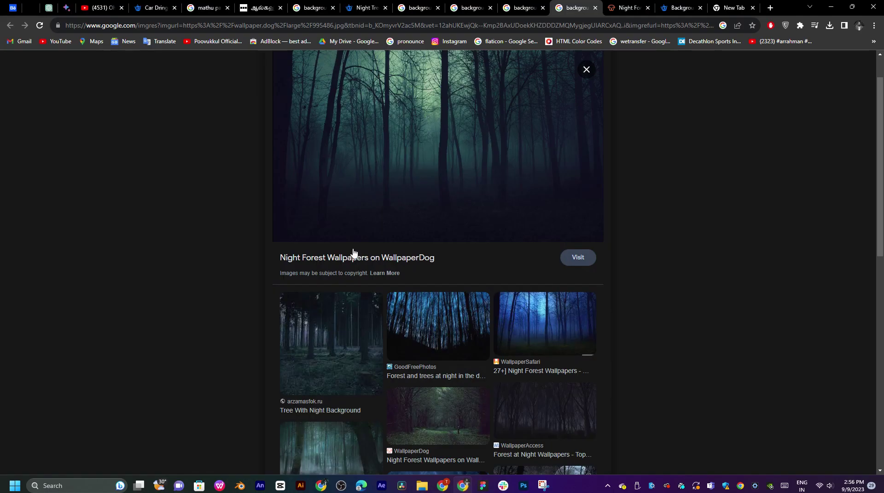
pyautogui.click(530, 11)
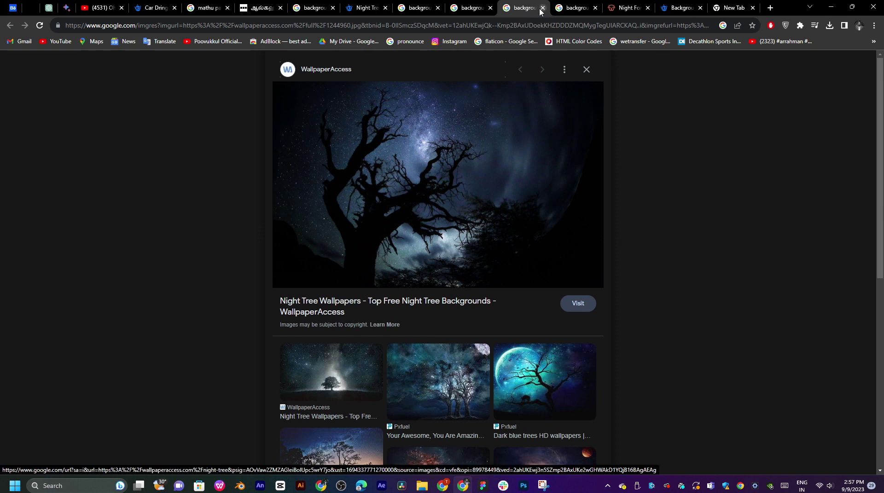
pyautogui.click(542, 8)
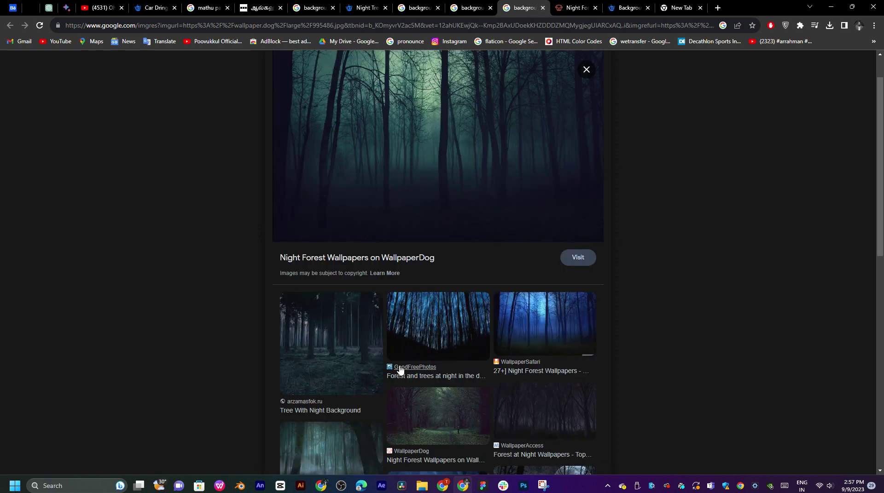
# Step: Open the related image Tree With Night Background and save it as a JPEG in the fils folder under its suggested name
pyautogui.scroll(-2, 384, 335)
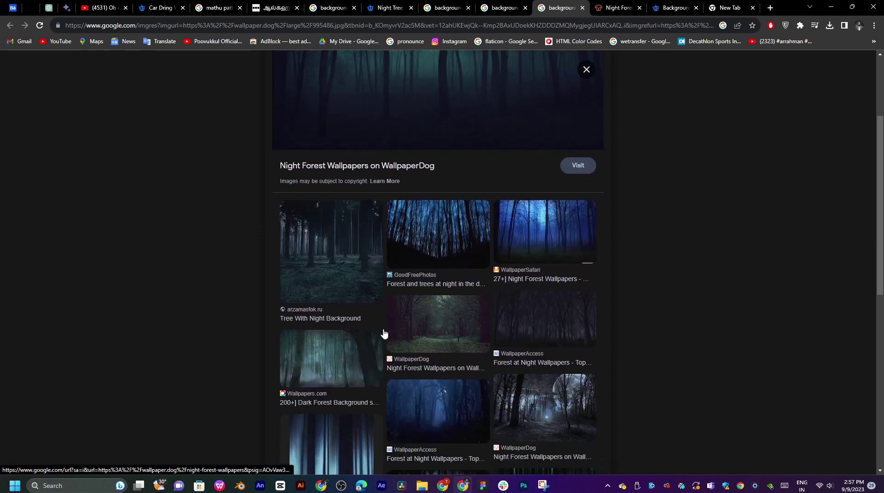
pyautogui.click(357, 267)
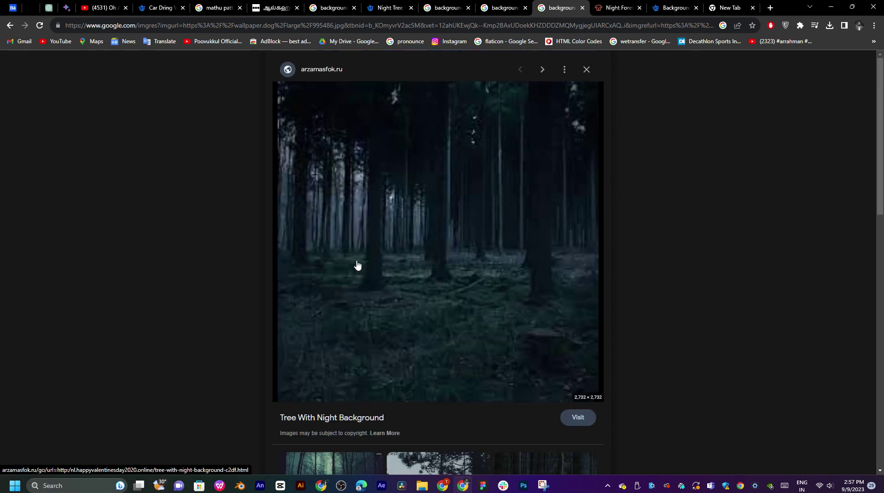
pyautogui.scroll(-6, 485, 335)
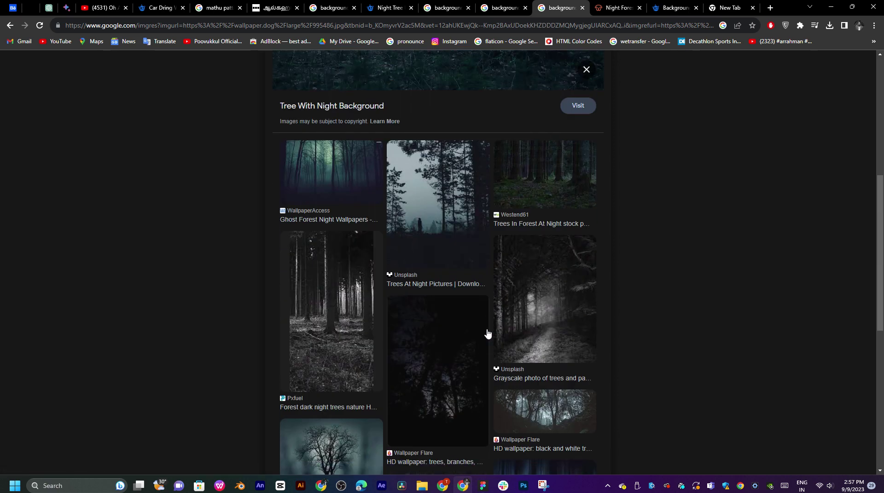
pyautogui.scroll(6, 487, 333)
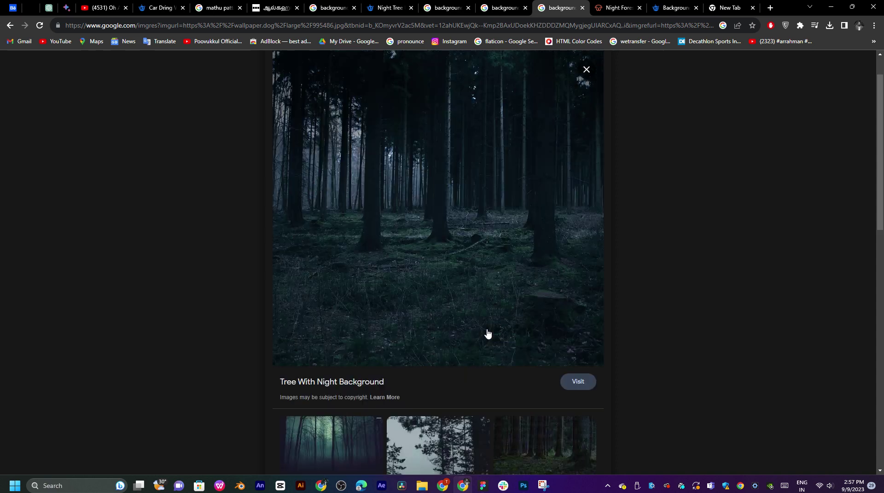
pyautogui.rightClick(426, 189)
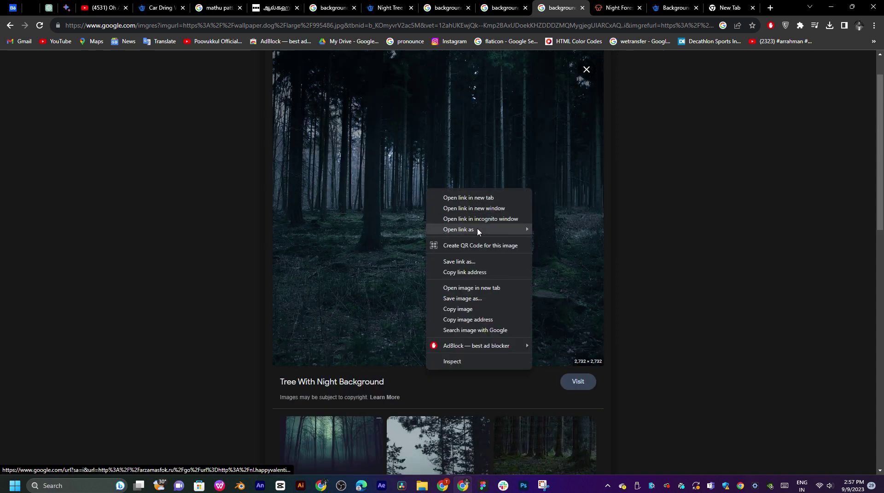
pyautogui.click(466, 298)
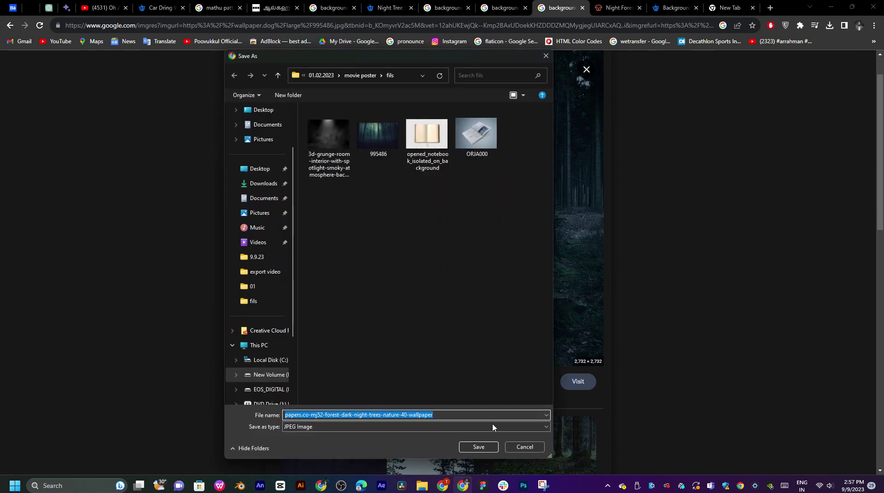
pyautogui.click(477, 447)
# Step: Look through the related images under Tree With Night Background and close one of the open image results
pyautogui.scroll(-5, 541, 309)
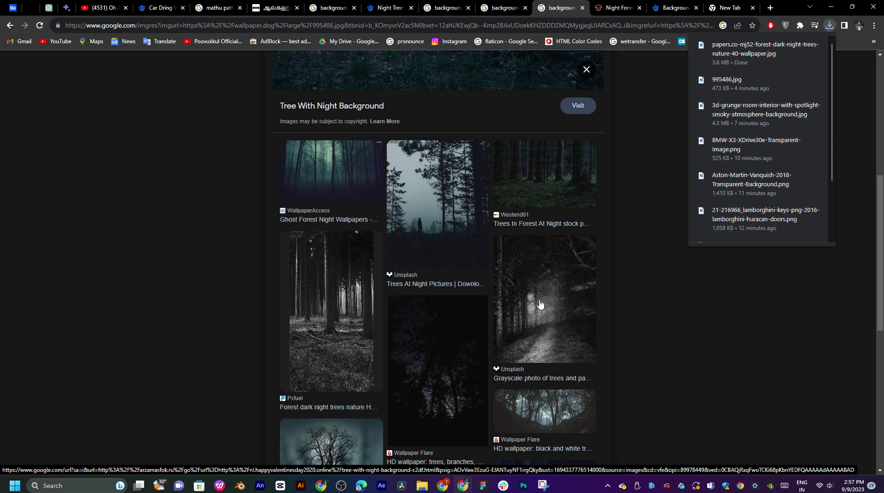
pyautogui.scroll(-4, 540, 304)
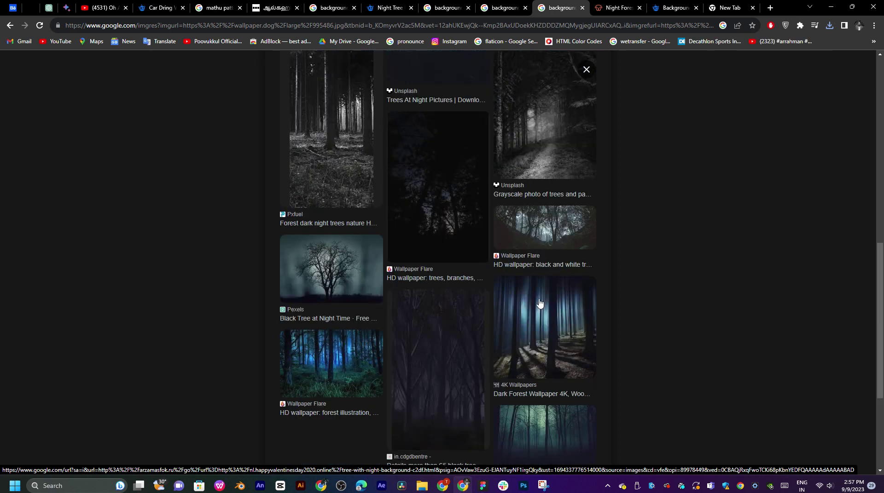
pyautogui.scroll(1, 540, 303)
pyautogui.scroll(-3, 540, 303)
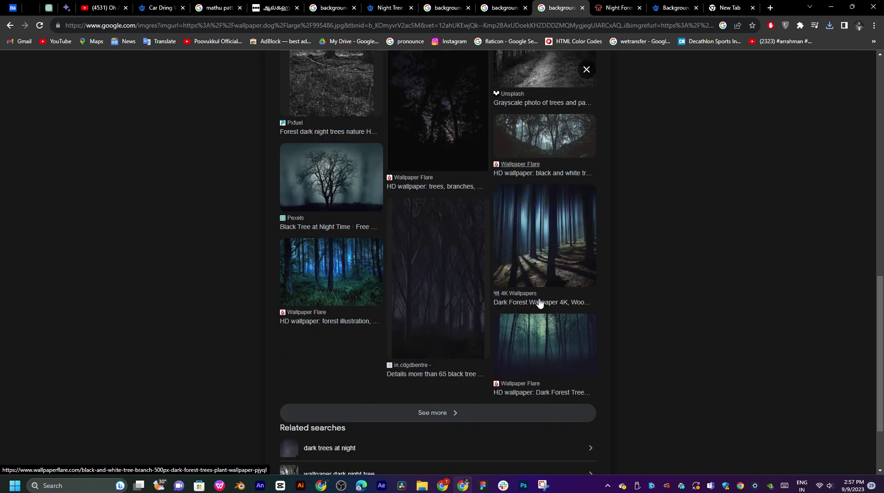
pyautogui.scroll(5, 539, 304)
pyautogui.click(583, 8)
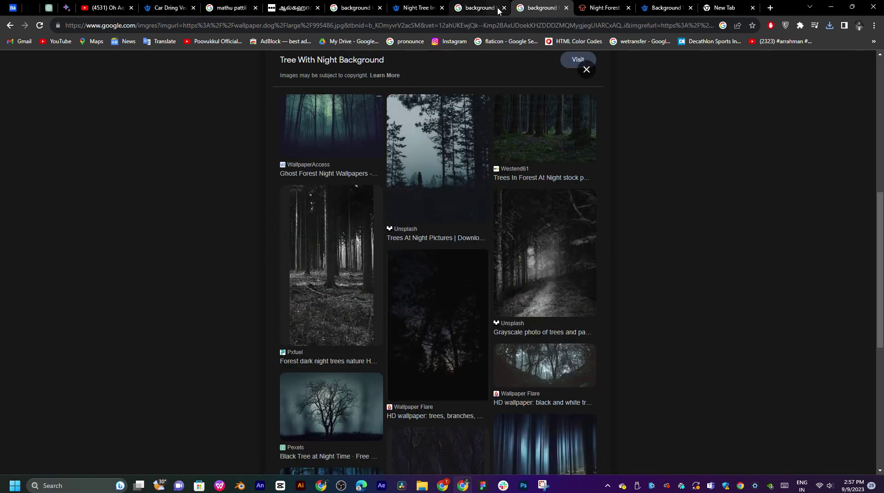
# Step: Switch to the Fantasy, Child, Moon, Night, Tree image and save it as a JPEG in the fils folder under its suggested name
pyautogui.click(498, 13)
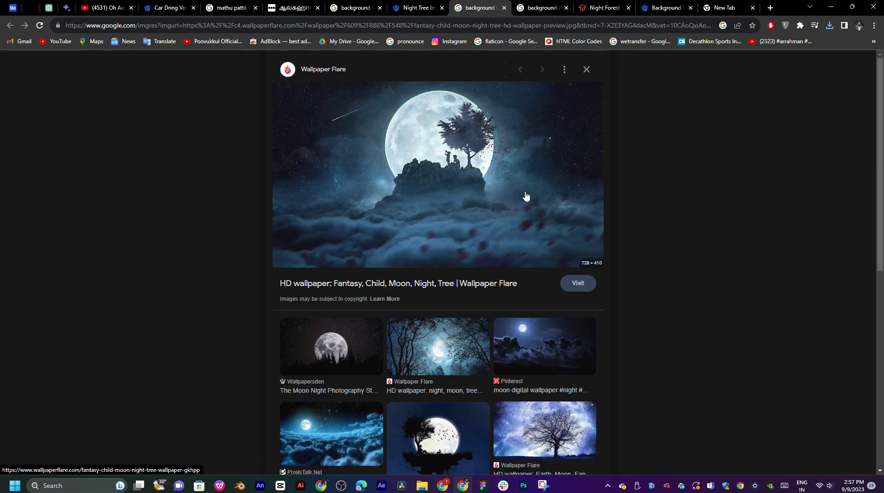
pyautogui.rightClick(487, 197)
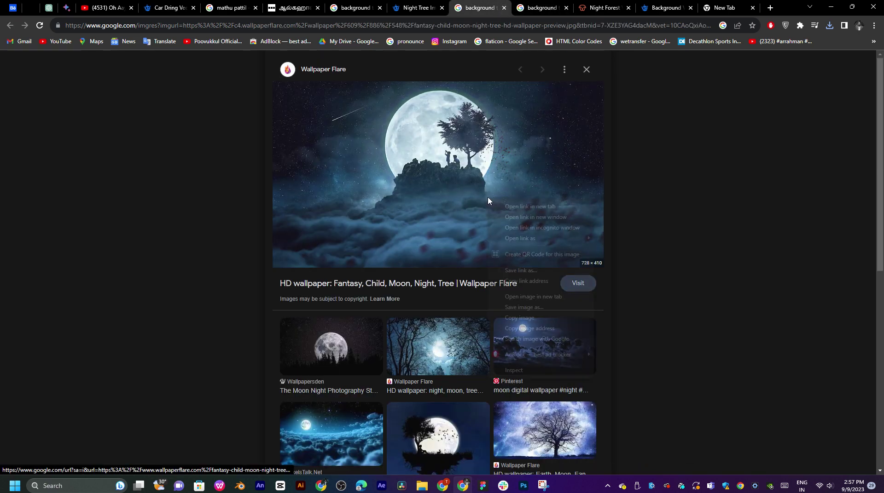
pyautogui.click(538, 307)
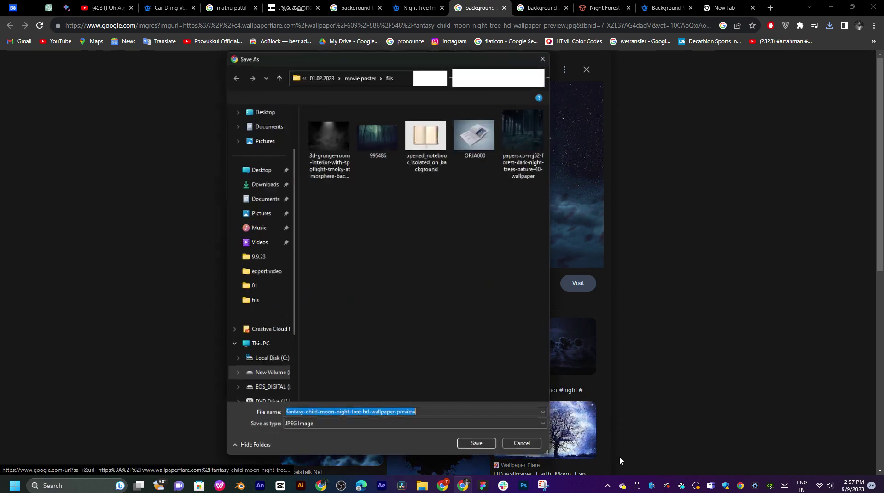
pyautogui.click(484, 450)
# Step: Browse the related moonlit night images, opening Night Moon HD wallpaper from Pxfuel to view it and its related images
pyautogui.scroll(-8, 383, 368)
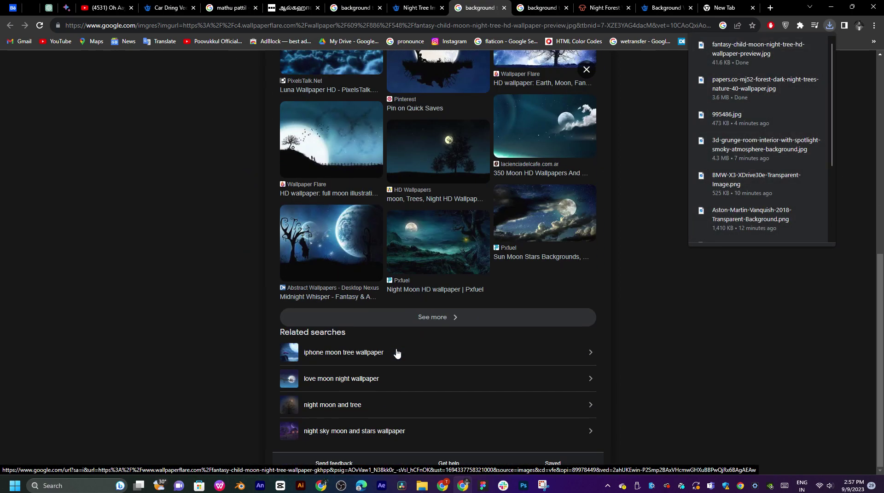
pyautogui.scroll(6, 396, 353)
pyautogui.scroll(-5, 397, 353)
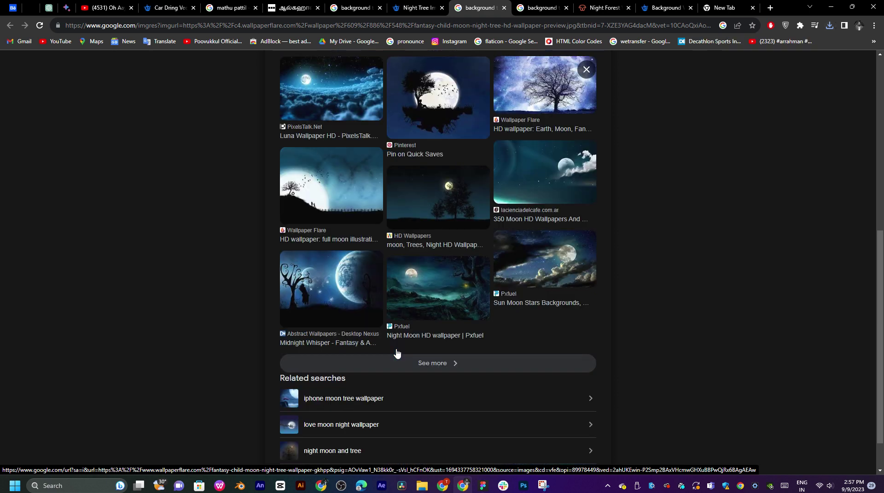
pyautogui.click(449, 300)
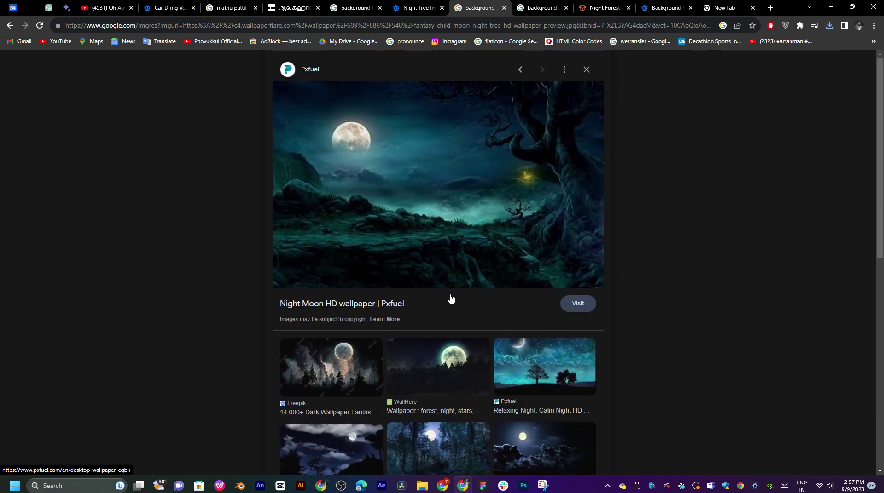
pyautogui.scroll(-6, 451, 299)
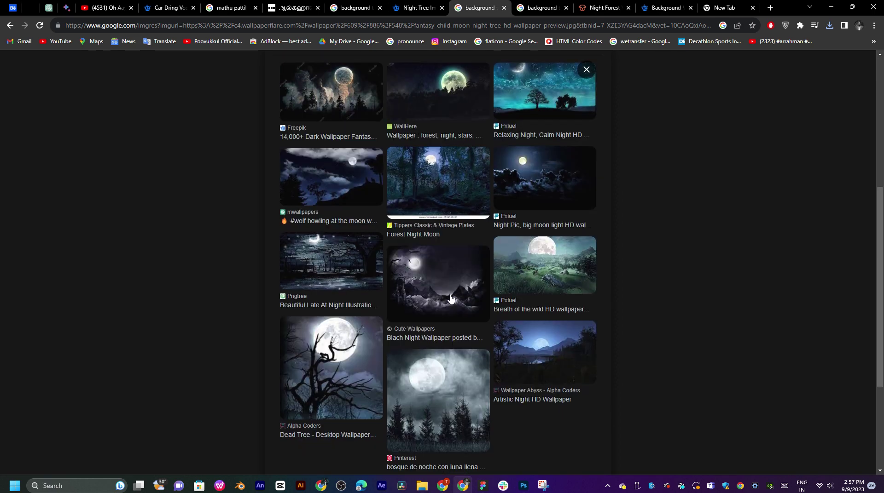
pyautogui.scroll(6, 451, 300)
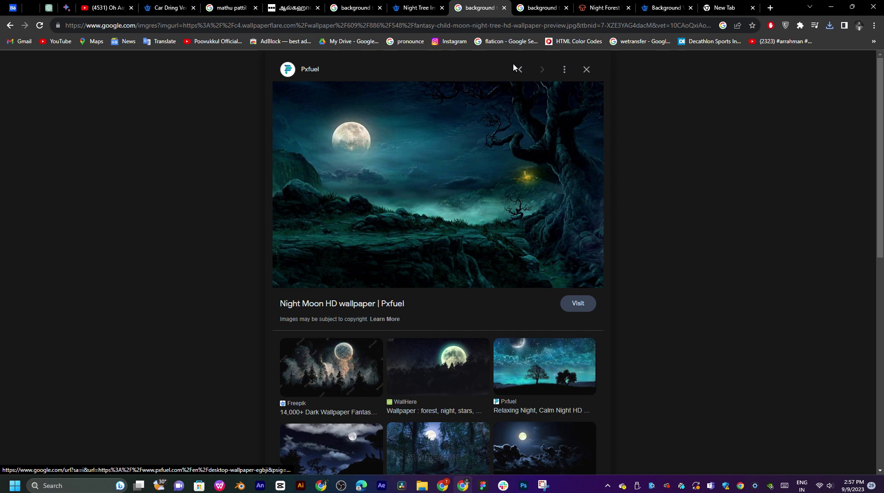
# Step: Close the moon wallpaper result, the adjacent background result and the Night Forest page to return to Freepik's background photos
pyautogui.click(504, 7)
pyautogui.click(505, 8)
pyautogui.click(504, 8)
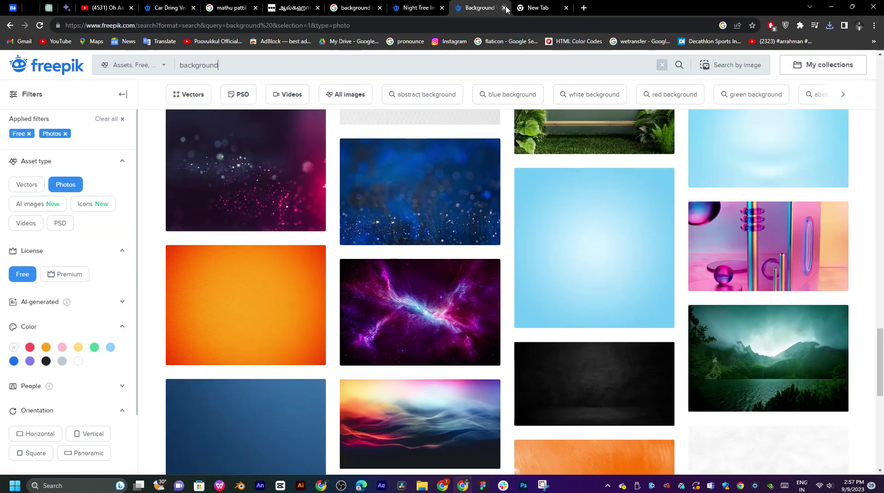
# Step: Search Freepik's free photos for "nela" in place of "background" and look through the results
pyautogui.doubleClick(216, 66)
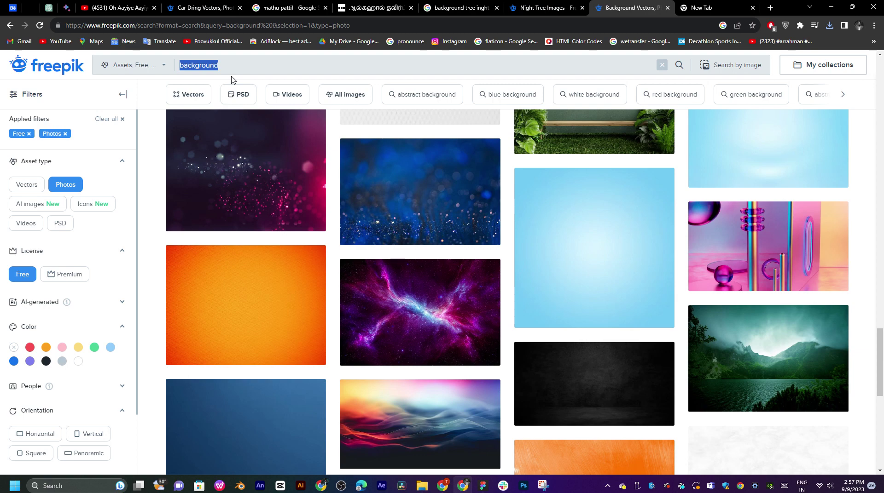
pyautogui.write('na')
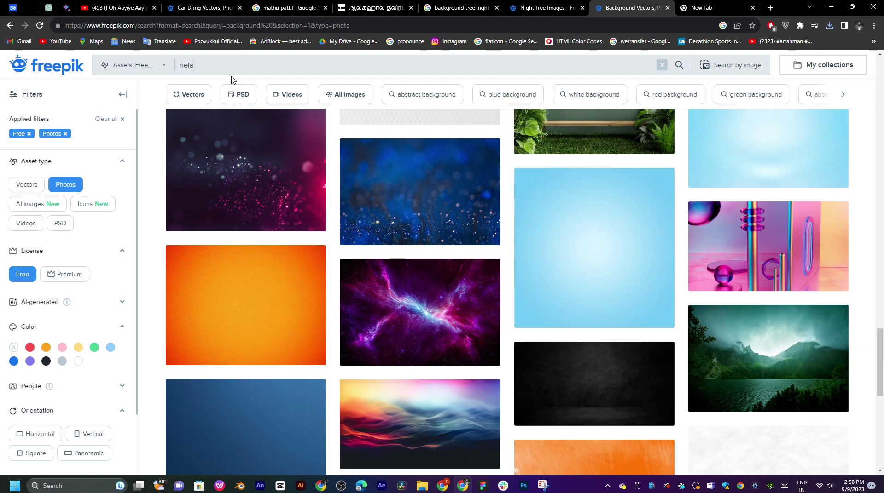
pyautogui.press('Return')
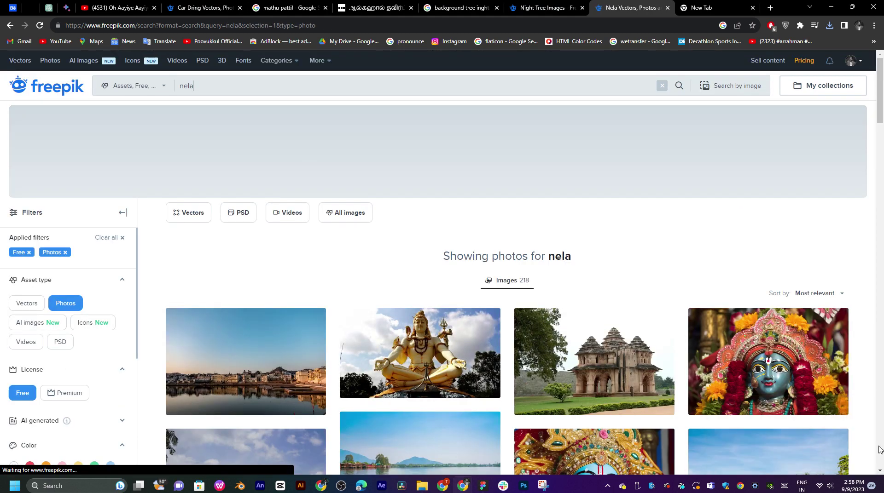
pyautogui.scroll(-7, 877, 450)
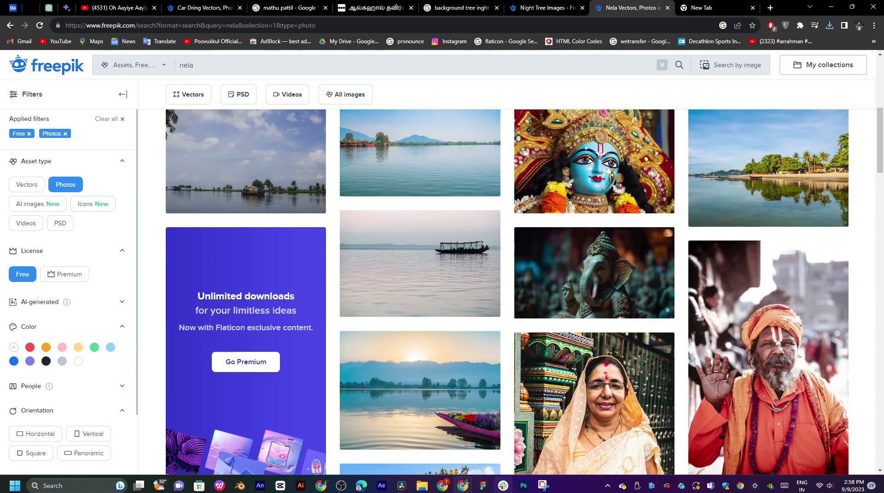